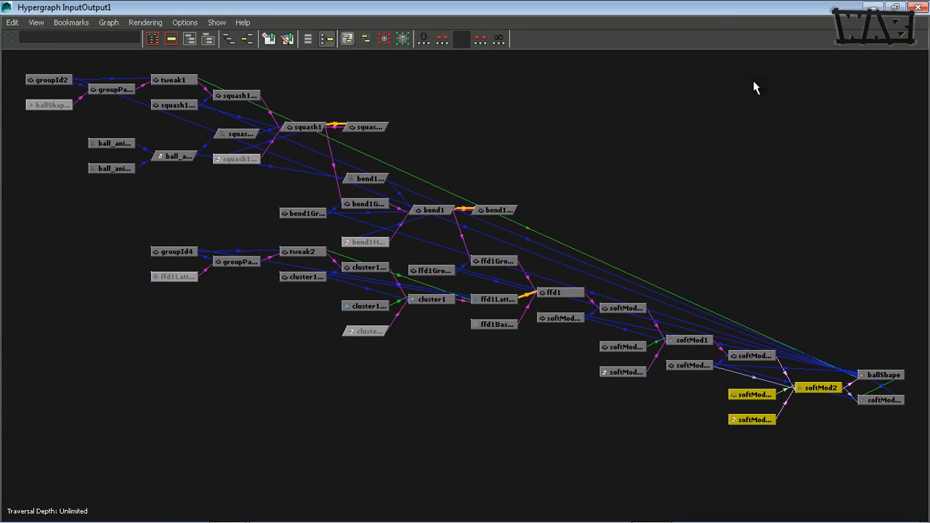
# Step: Shrink the Hypergraph to a floating window and bring the Script Editor in front of it
pyautogui.click(895, 7)
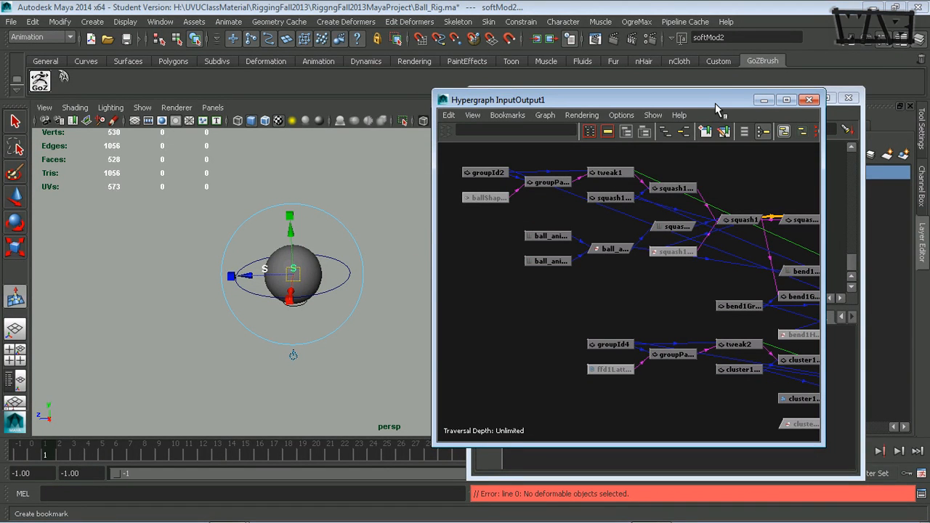
pyautogui.moveTo(715, 109); pyautogui.dragTo(617, 96)
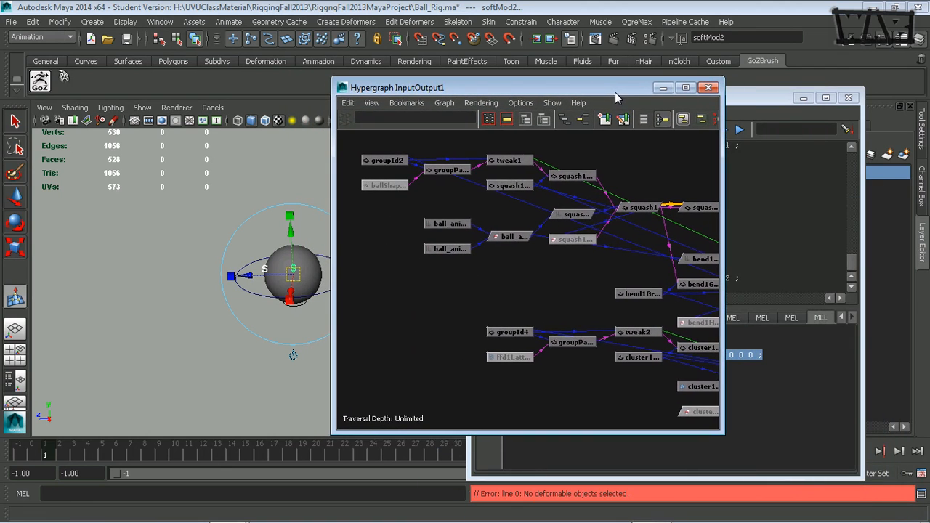
pyautogui.click(782, 97)
pyautogui.click(802, 99)
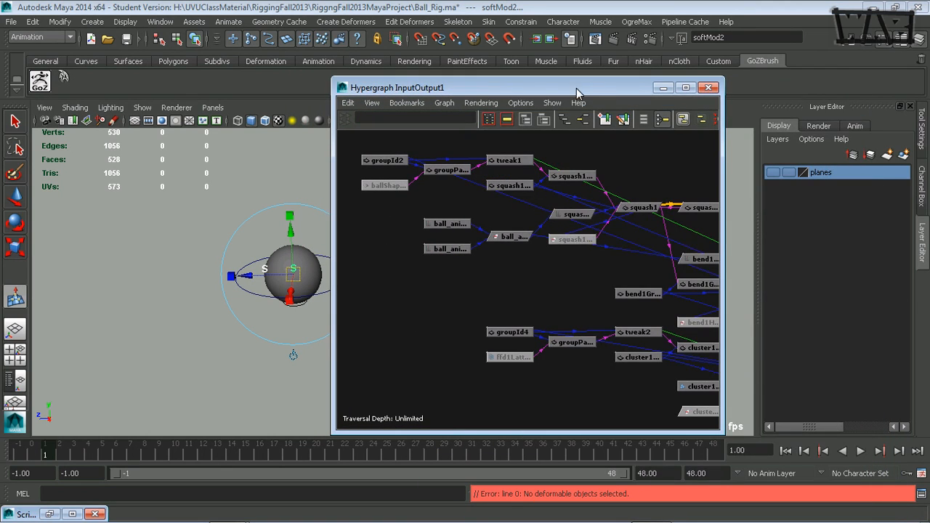
pyautogui.click(49, 514)
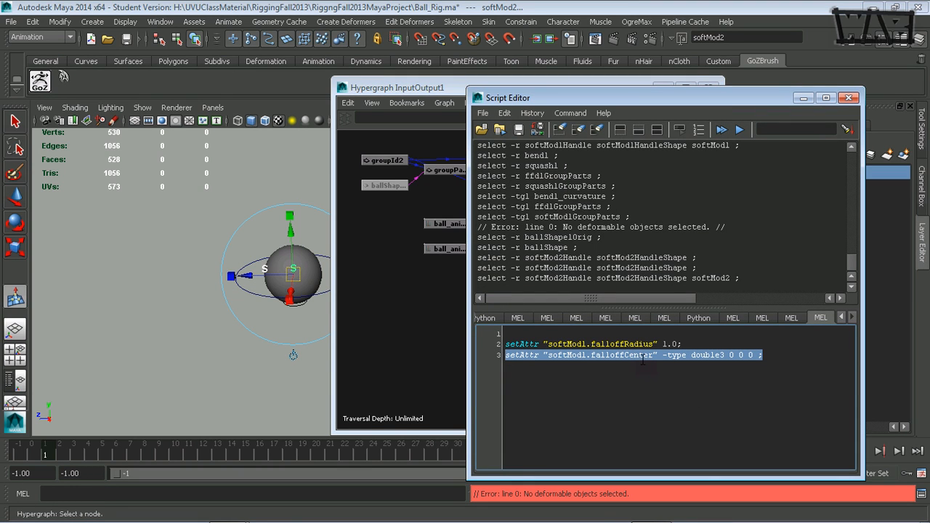
# Step: Highlight the falloffCenter attribute name in the second setAttr line of the script
pyautogui.click(588, 356)
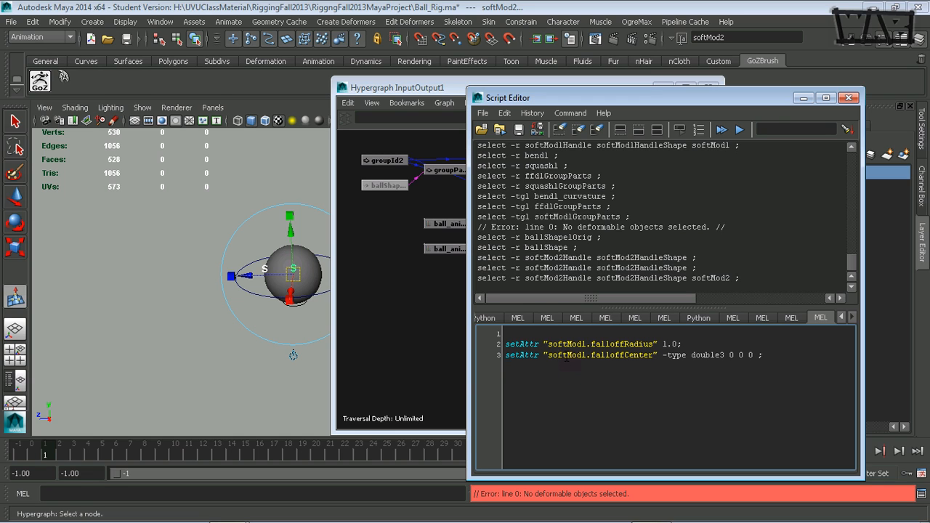
pyautogui.doubleClick(567, 355)
pyautogui.click(614, 358)
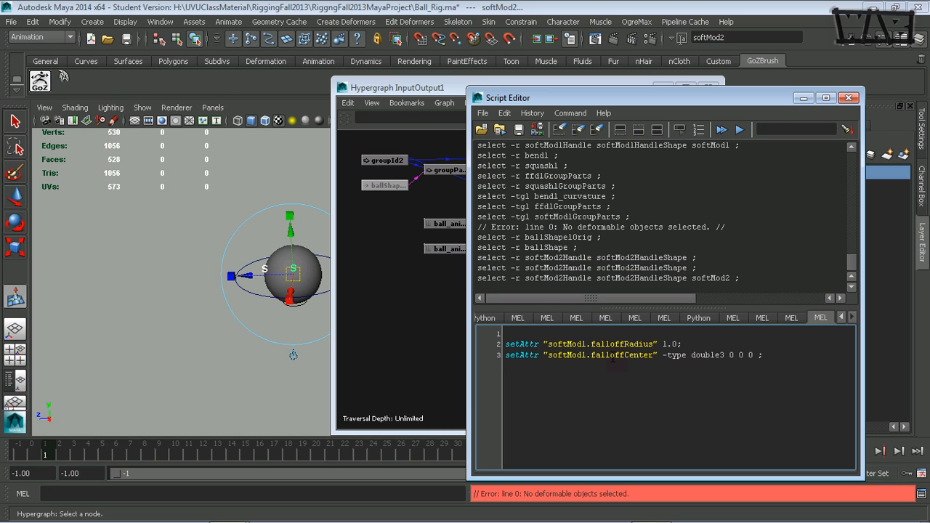
pyautogui.tripleClick(612, 357)
pyautogui.doubleClick(612, 357)
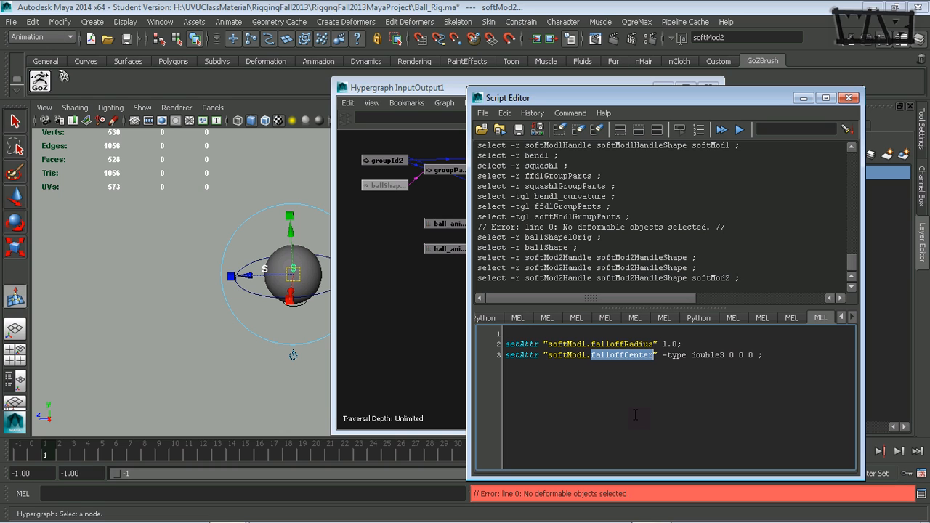
# Step: Delete the softMod2 handle shape node feeding softMod2 in the Hypergraph
pyautogui.click(455, 92)
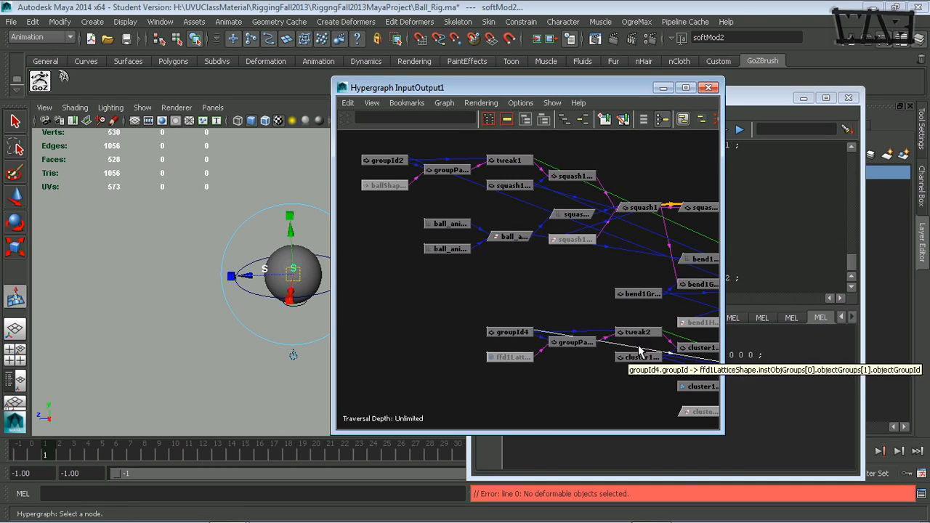
pyautogui.keyDown('alt'); pyautogui.moveTo(640, 351); pyautogui.dragTo(443, 299, button='middle'); pyautogui.keyUp('alt')
pyautogui.keyDown('alt'); pyautogui.moveTo(579, 355); pyautogui.dragTo(451, 286, button='middle'); pyautogui.keyUp('alt')
pyautogui.keyDown('alt'); pyautogui.moveTo(604, 309); pyautogui.dragTo(512, 297, button='middle'); pyautogui.keyUp('alt')
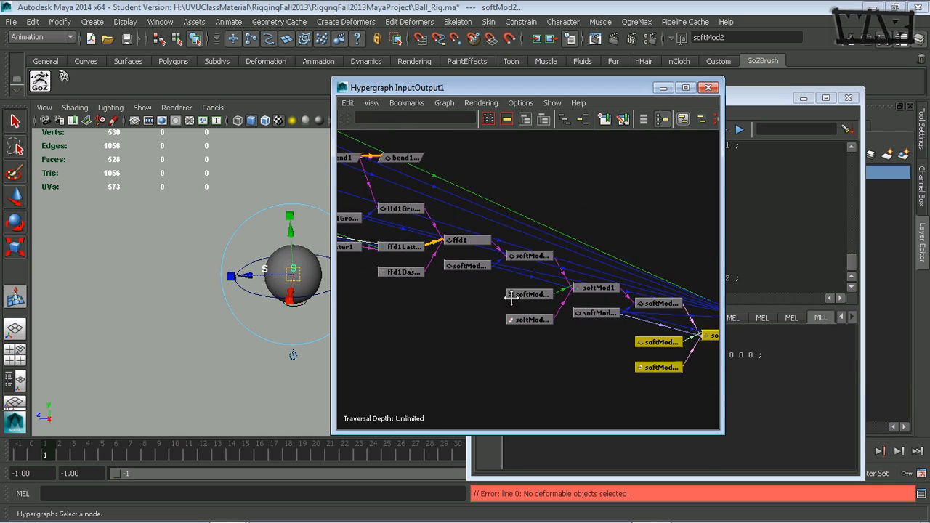
pyautogui.keyDown('alt'); pyautogui.moveTo(615, 360); pyautogui.dragTo(465, 305, button='middle'); pyautogui.keyUp('alt')
pyautogui.keyDown('alt'); pyautogui.moveTo(465, 305); pyautogui.dragTo(637, 332, button='right'); pyautogui.keyUp('alt')
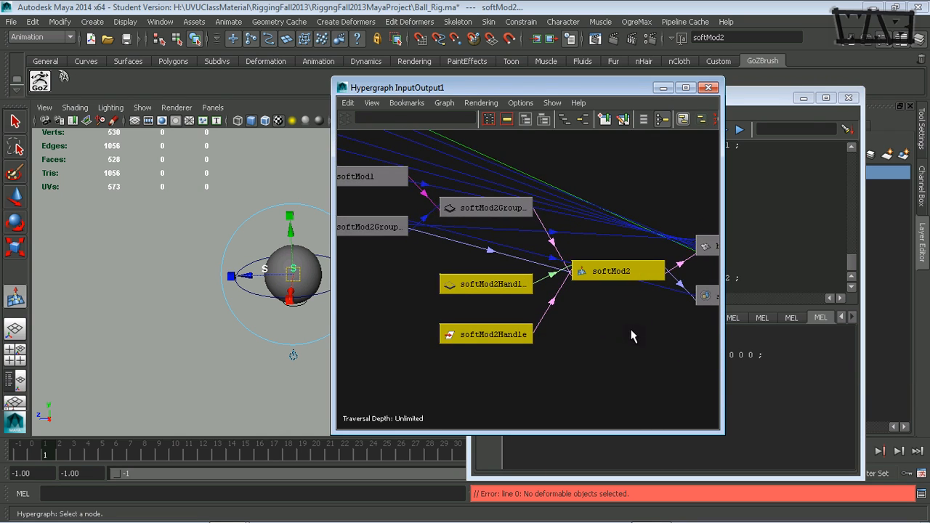
pyautogui.keyDown('alt'); pyautogui.moveTo(529, 327); pyautogui.dragTo(618, 357, button='middle'); pyautogui.keyUp('alt')
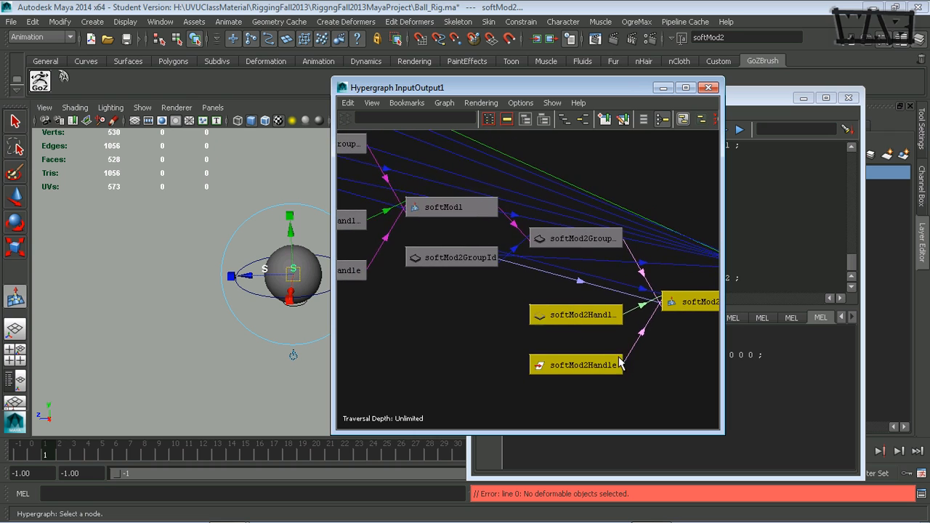
pyautogui.keyDown('alt'); pyautogui.moveTo(607, 356); pyautogui.dragTo(520, 350, button='right'); pyautogui.keyUp('alt')
pyautogui.moveTo(520, 350)
pyautogui.keyDown('alt'); pyautogui.mouseDown(button='middle')
pyautogui.moveTo(562, 341)
pyautogui.moveTo(511, 350)
pyautogui.mouseUp(button='middle'); pyautogui.keyUp('alt')
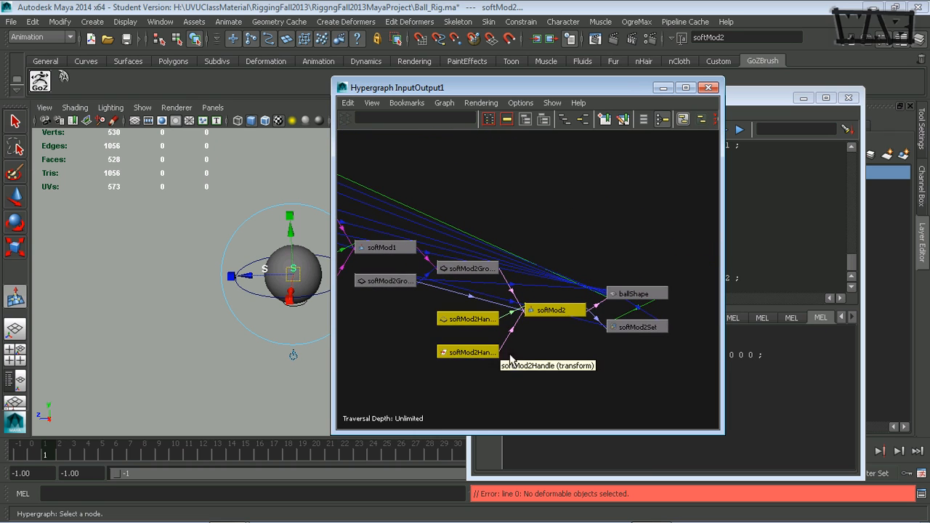
pyautogui.click(511, 339)
pyautogui.click(474, 319)
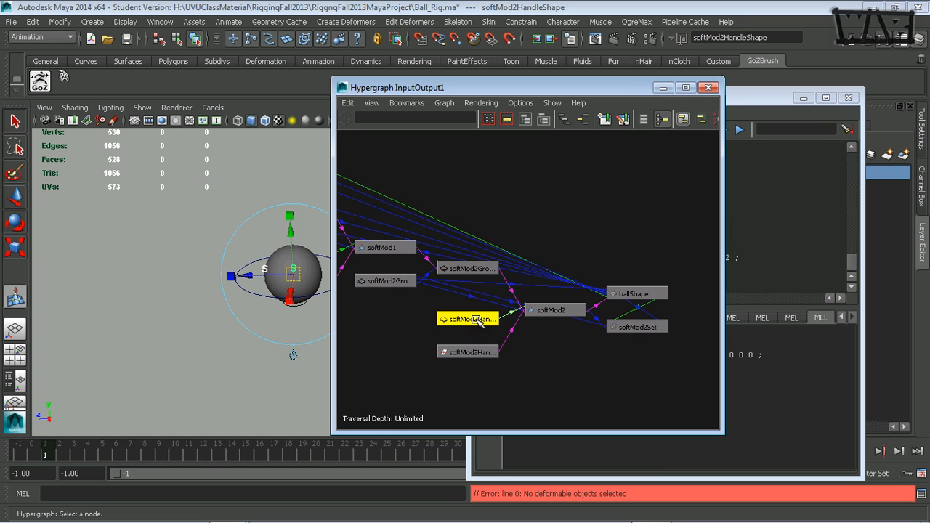
pyautogui.press('Delete')
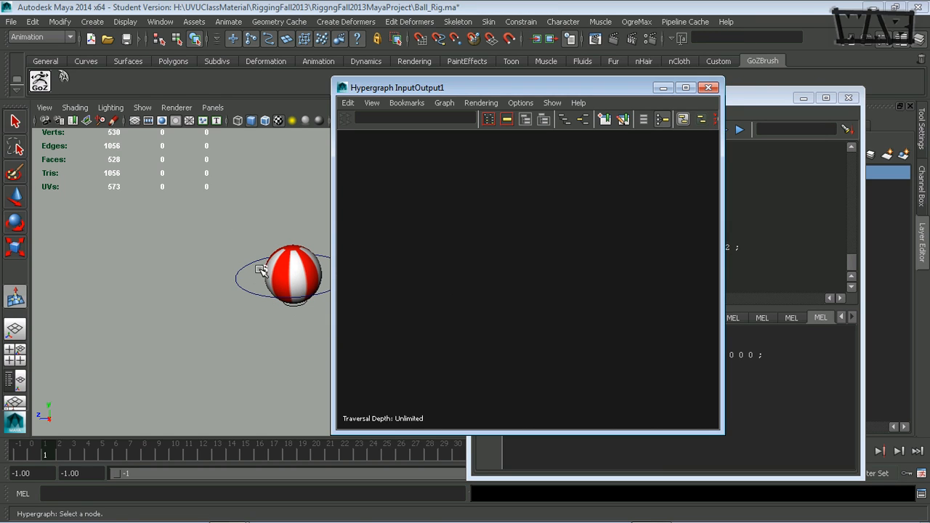
# Step: Undo the accidental new soft modification on the ball and switch to the Select Tool
pyautogui.click(263, 269)
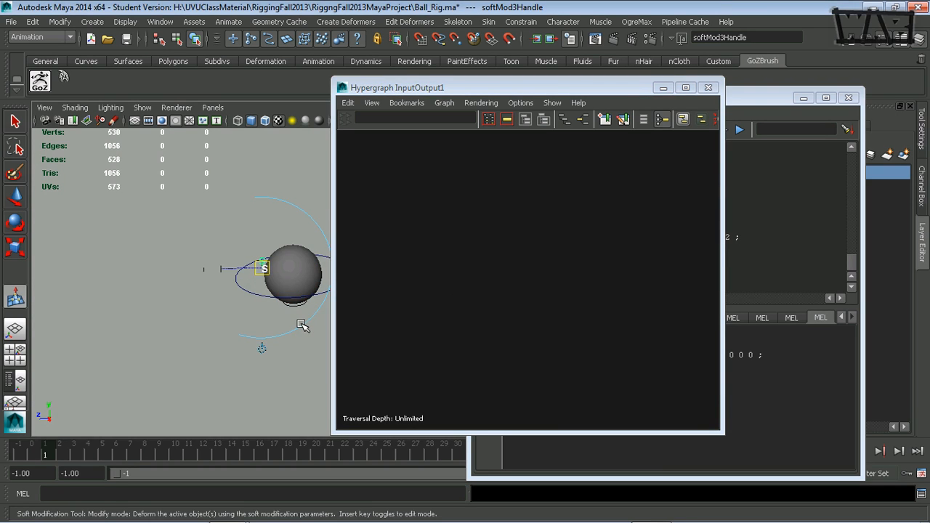
pyautogui.hotkey('ctrl', 'z')
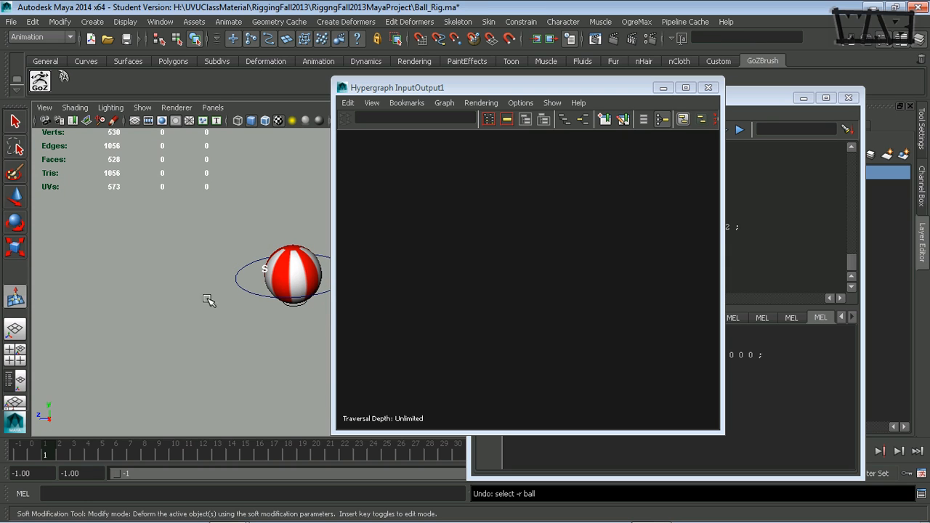
pyautogui.press('q')
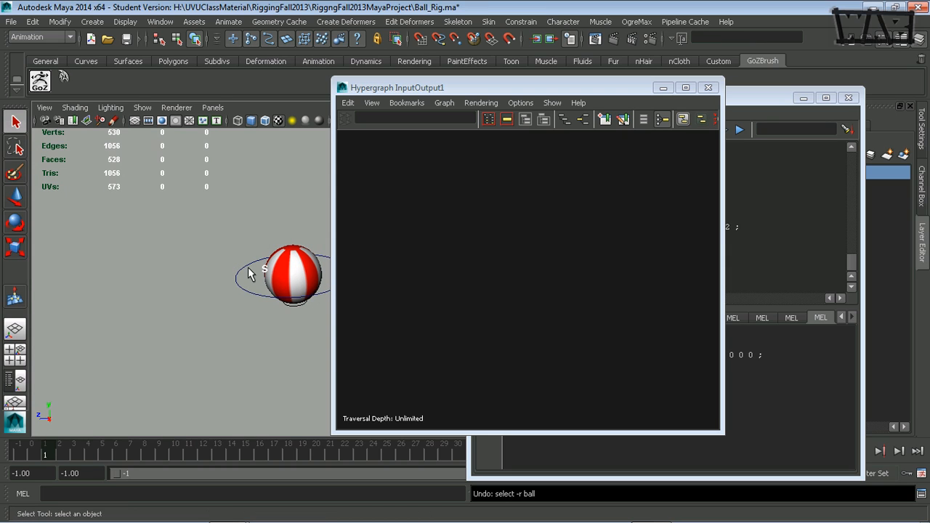
# Step: Show the scene hierarchy in the Hypergraph and delete the leftover softMod2Handle node
pyautogui.click(264, 274)
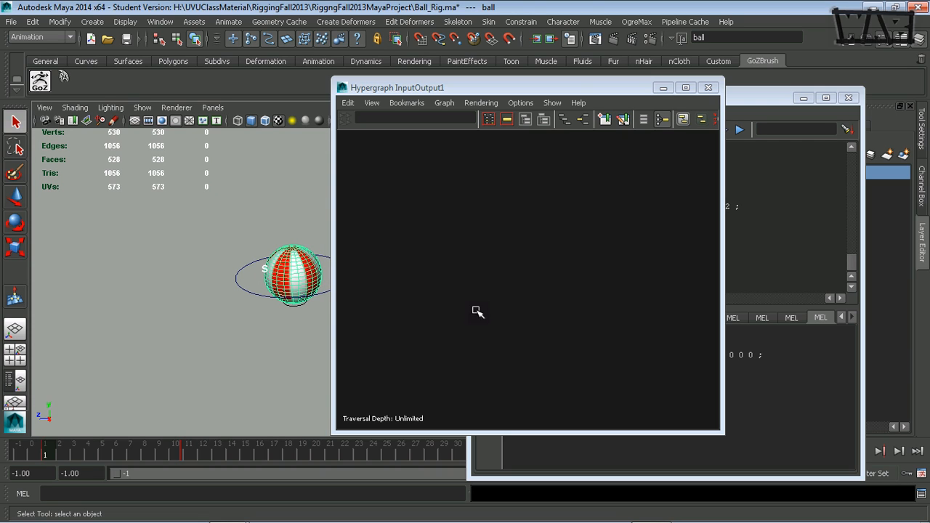
pyautogui.click(563, 119)
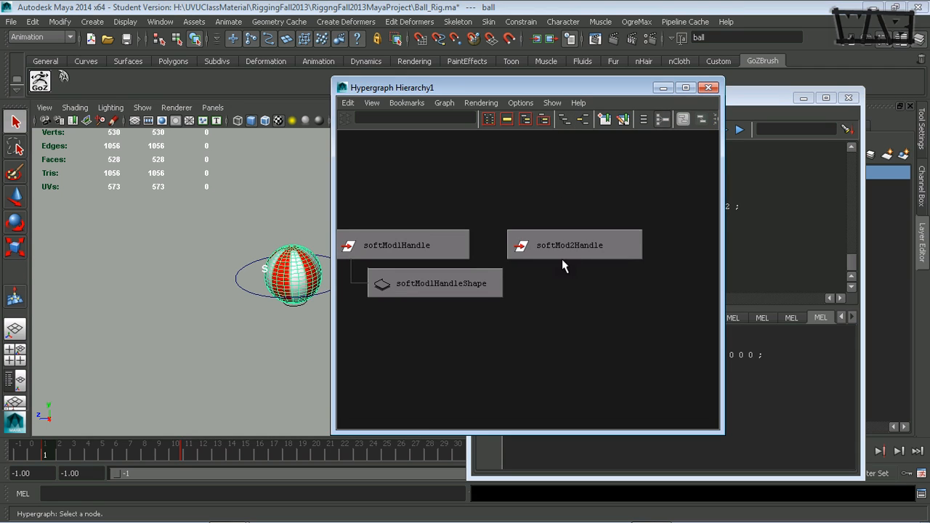
pyautogui.click(635, 247)
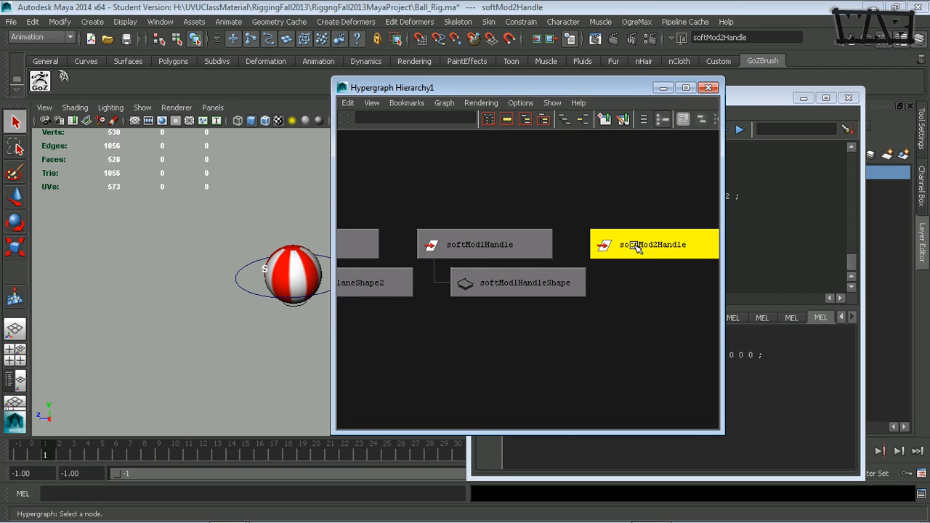
pyautogui.press('Delete')
# Step: Graph the input and output connections of softMod1Handle and select the softMod1 node, keeping the ball in view
pyautogui.click(529, 244)
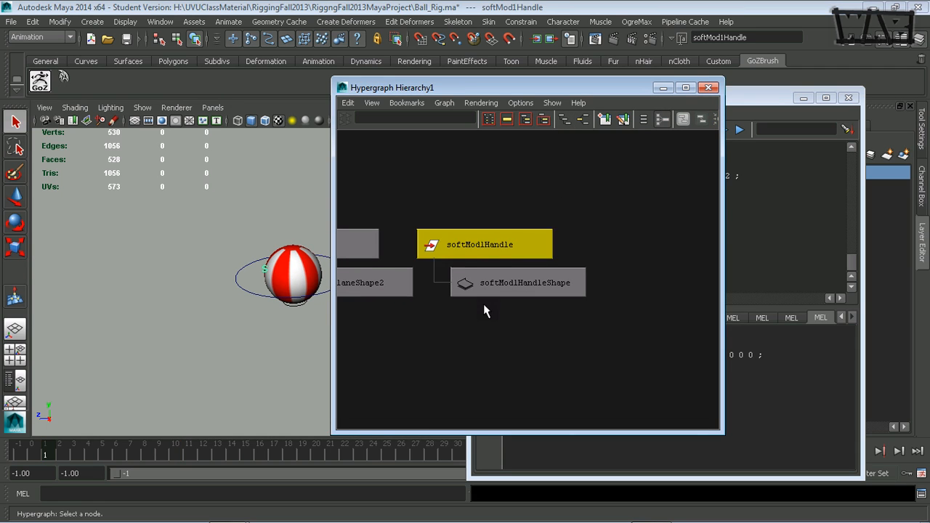
pyautogui.click(582, 120)
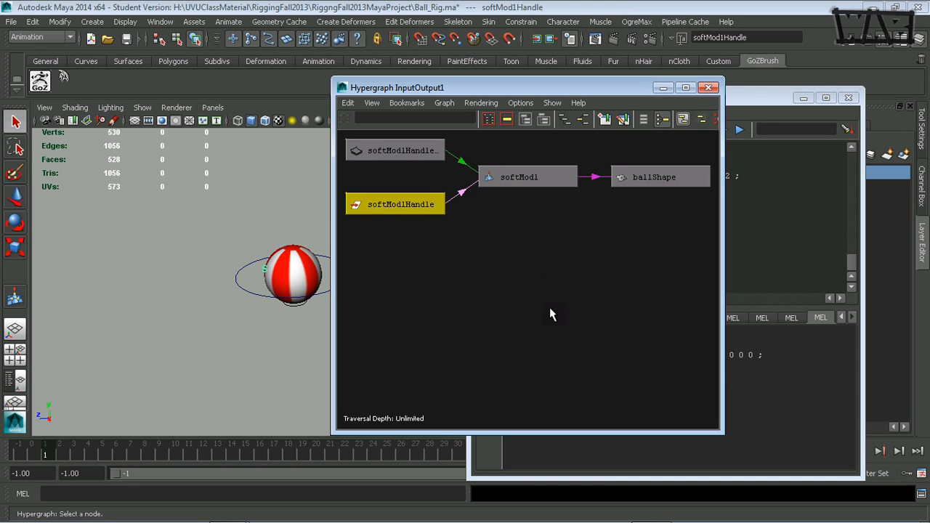
pyautogui.moveTo(552, 87); pyautogui.dragTo(343, 105)
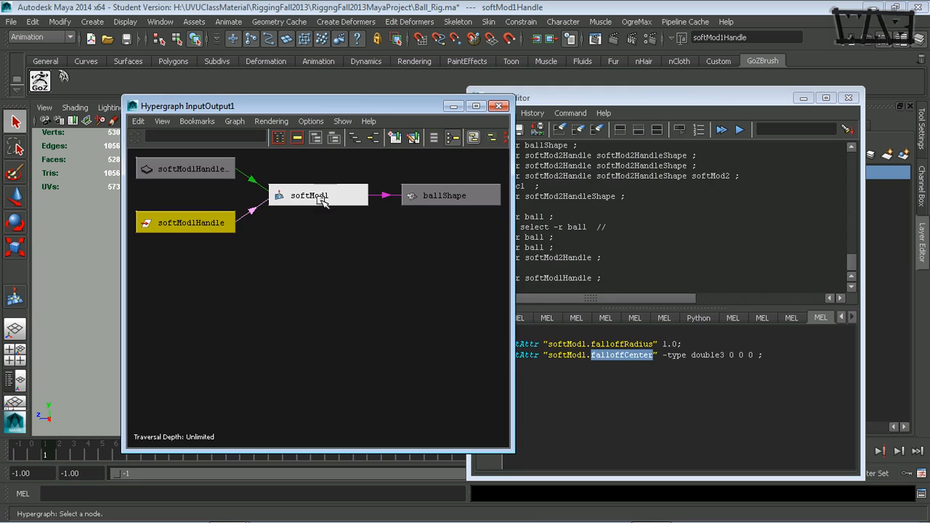
pyautogui.click(320, 198)
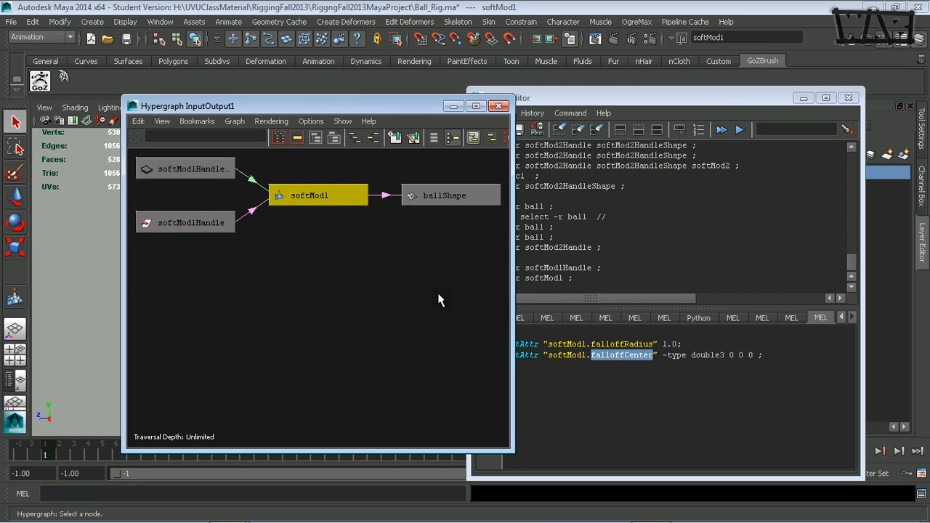
pyautogui.click(600, 101)
pyautogui.moveTo(401, 109); pyautogui.dragTo(704, 129)
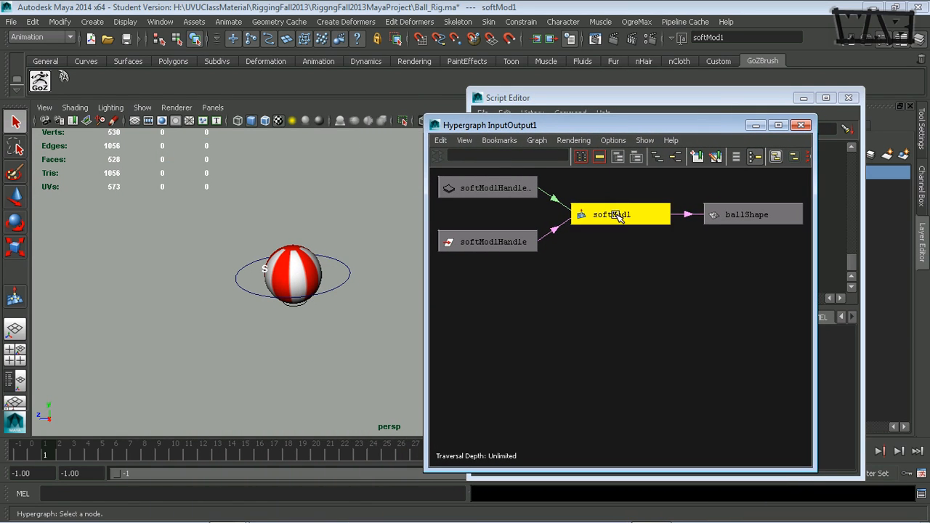
# Step: Open the Connection Editor with softMod1 loaded as the output node and place it beside the ball
pyautogui.moveTo(561, 224)
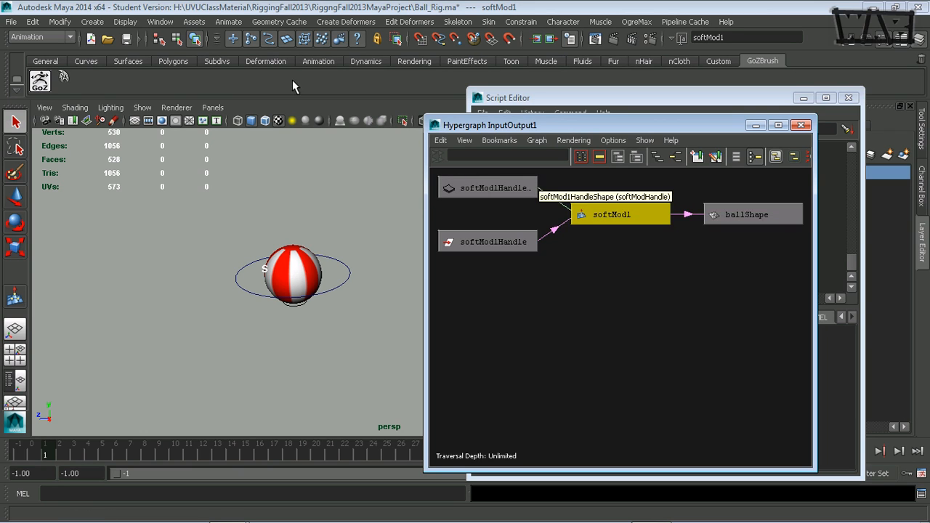
pyautogui.click(160, 22)
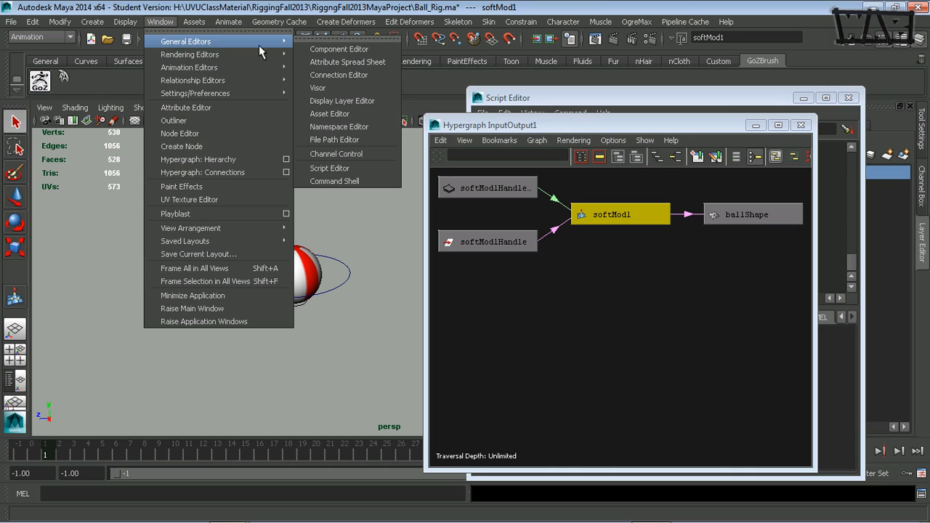
pyautogui.moveTo(262, 55)
pyautogui.moveTo(188, 42)
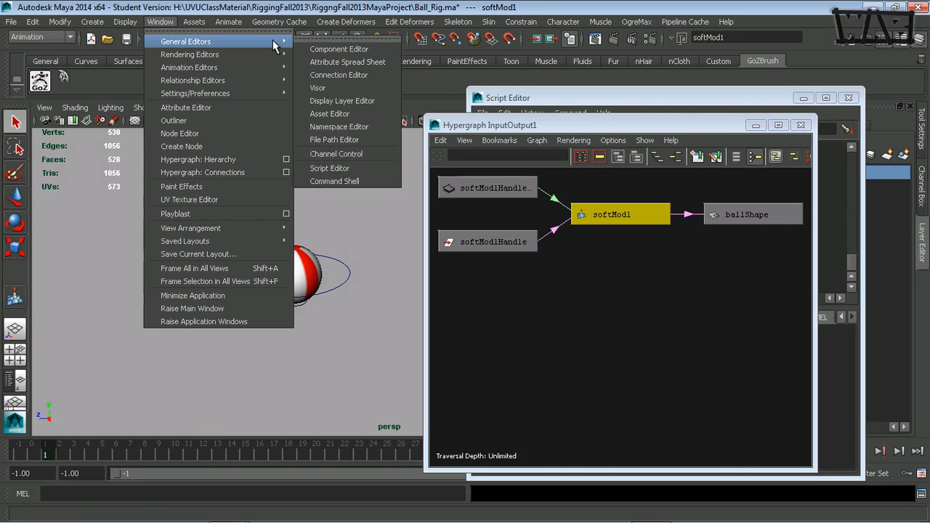
pyautogui.click(343, 74)
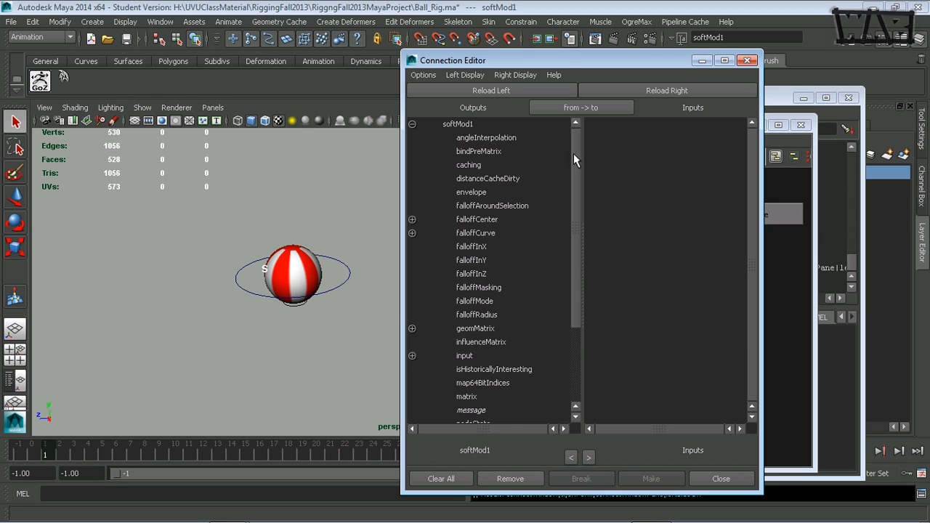
pyautogui.moveTo(573, 153)
pyautogui.mouseDown()
pyautogui.moveTo(562, 276)
pyautogui.moveTo(570, 149)
pyautogui.mouseUp()
pyautogui.moveTo(538, 64); pyautogui.dragTo(565, 62)
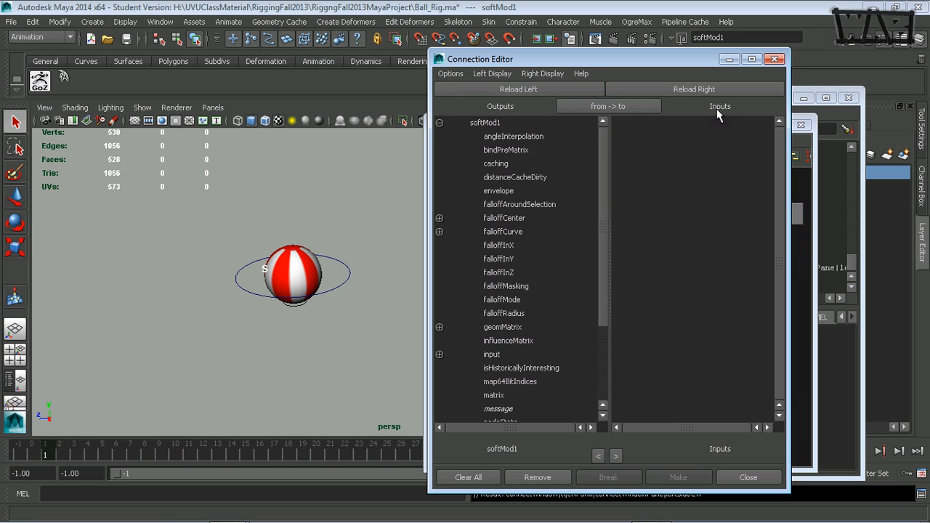
pyautogui.moveTo(665, 63); pyautogui.dragTo(608, 42)
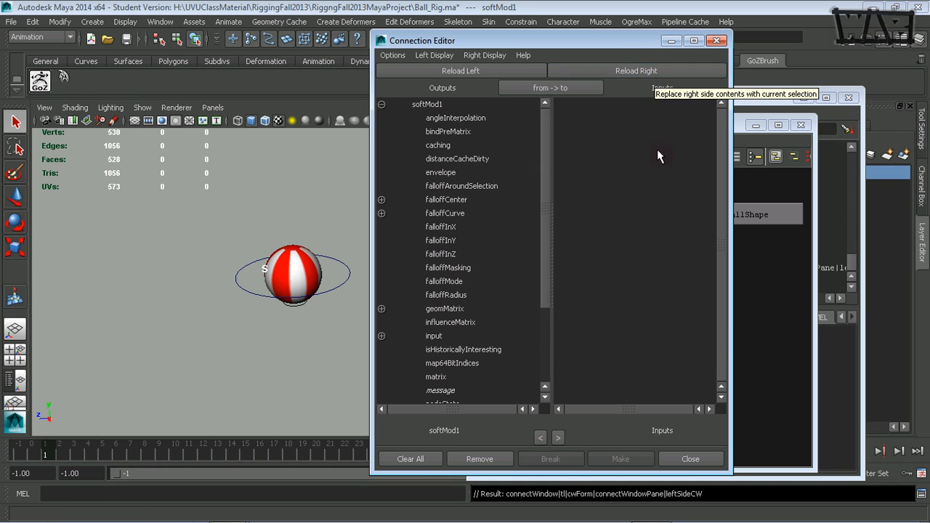
pyautogui.moveTo(635, 42); pyautogui.dragTo(578, 74)
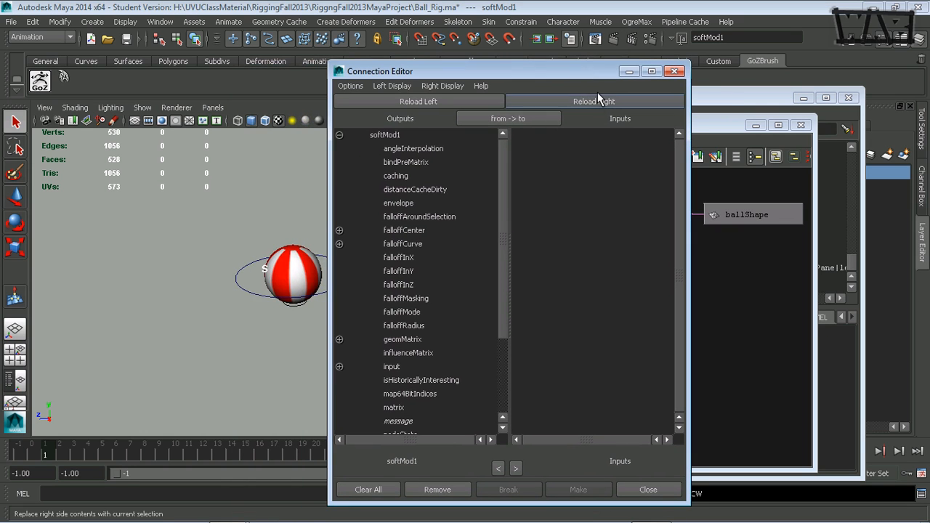
# Step: Load softMod1 on the inputs side as well, clear the scene selection, and move the Connection Editor off the Hypergraph graph
pyautogui.click(597, 99)
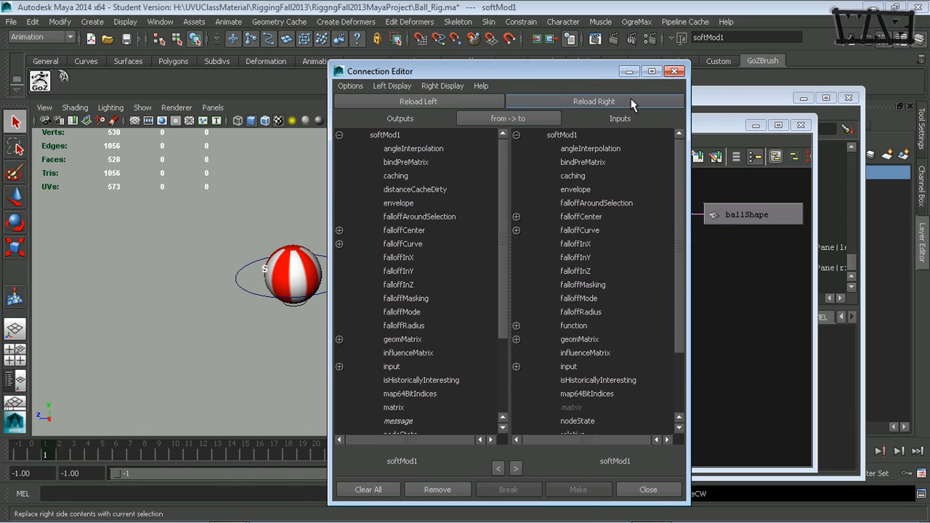
pyautogui.moveTo(543, 77); pyautogui.dragTo(610, 93)
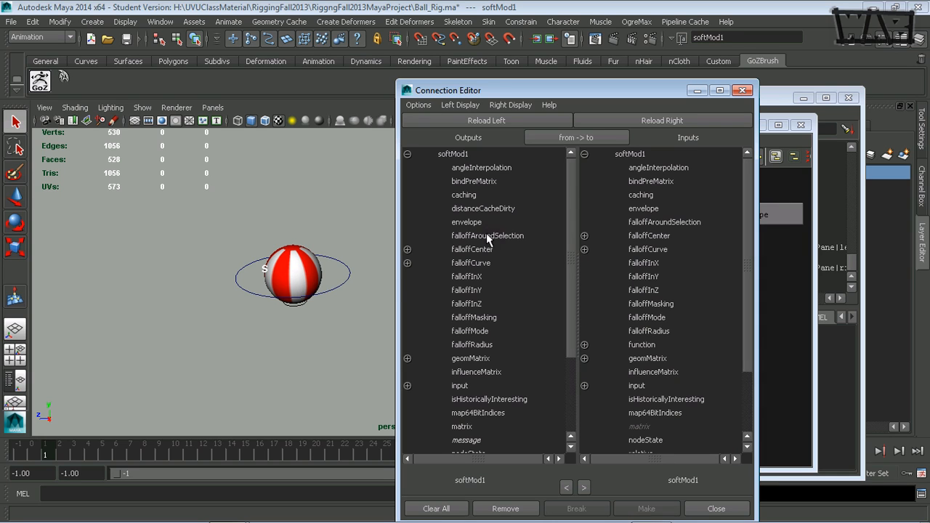
pyautogui.click(295, 359)
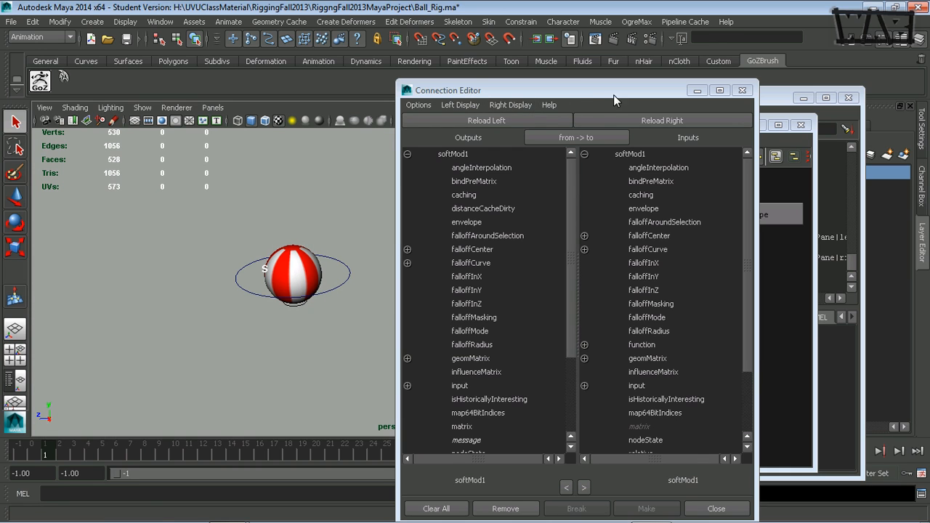
pyautogui.moveTo(614, 95); pyautogui.dragTo(492, 297)
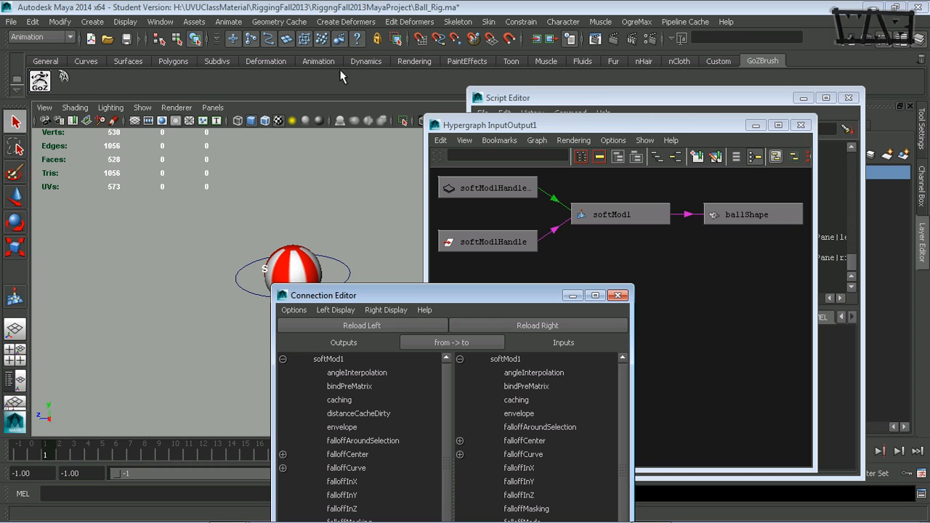
# Step: Show the scene hierarchy in the Hypergraph and create an empty group with nothing selected, next to softMod1Handle
pyautogui.click(161, 24)
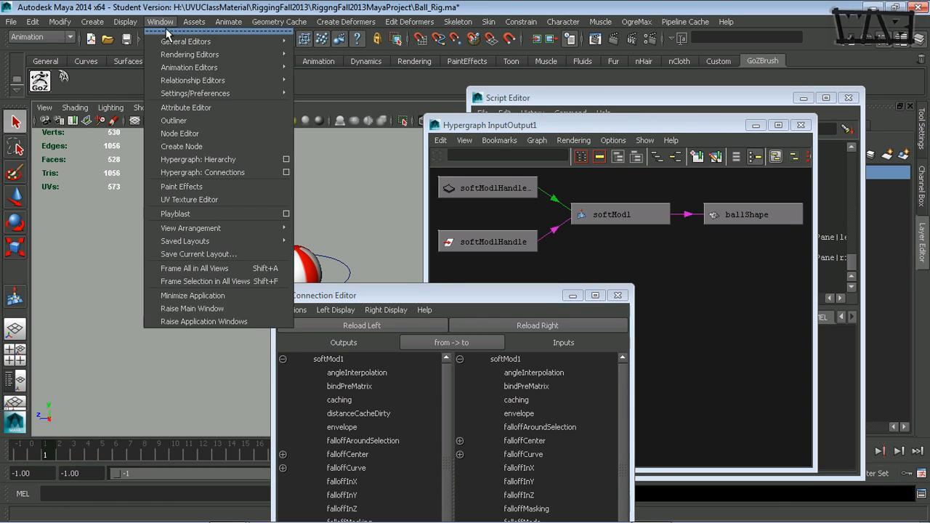
pyautogui.moveTo(222, 91)
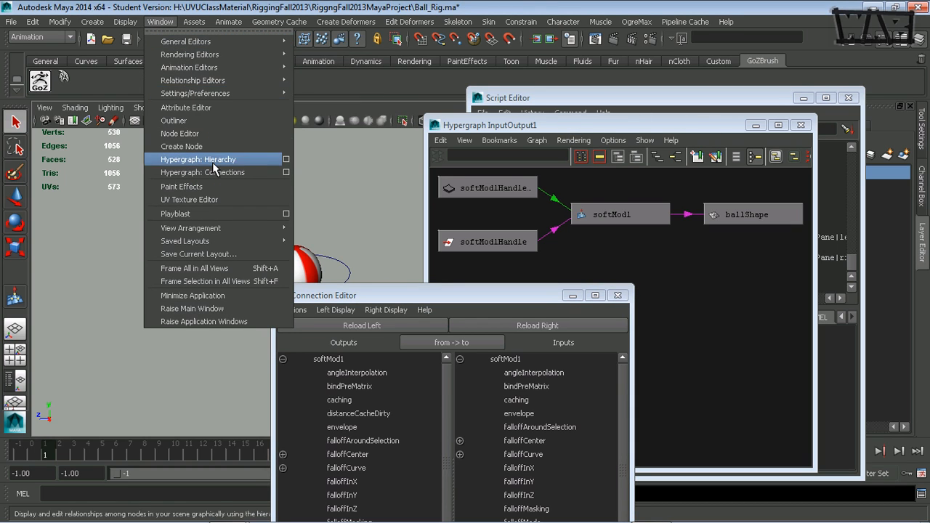
pyautogui.click(197, 159)
pyautogui.moveTo(396, 151); pyautogui.dragTo(643, 104)
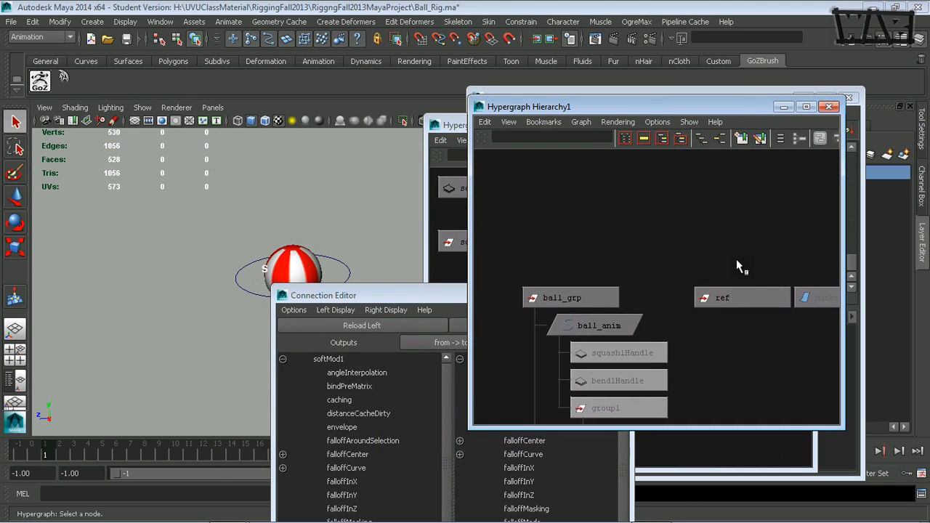
pyautogui.keyDown('alt'); pyautogui.moveTo(735, 273); pyautogui.dragTo(503, 260, button='middle'); pyautogui.keyUp('alt')
pyautogui.keyDown('alt'); pyautogui.moveTo(808, 271); pyautogui.dragTo(608, 238, button='middle'); pyautogui.keyUp('alt')
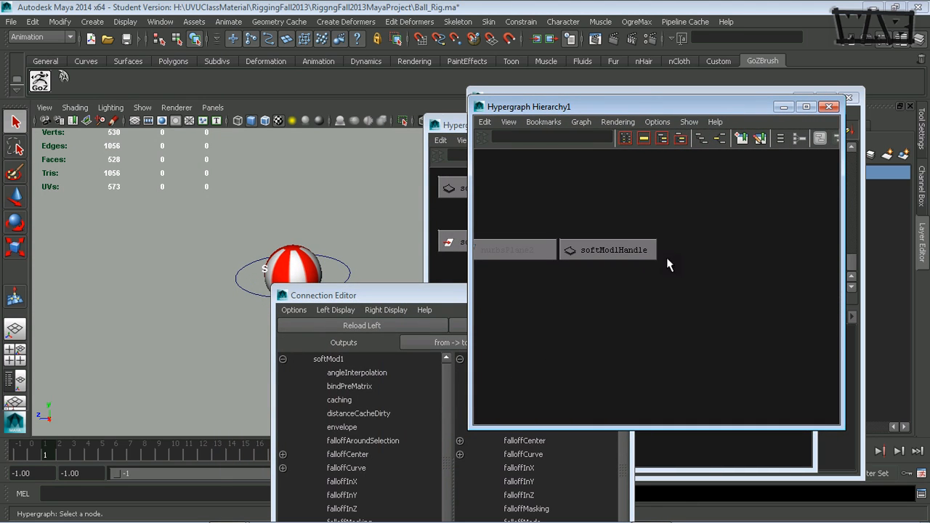
pyautogui.click(345, 221)
pyautogui.hotkey('ctrl', 'g')
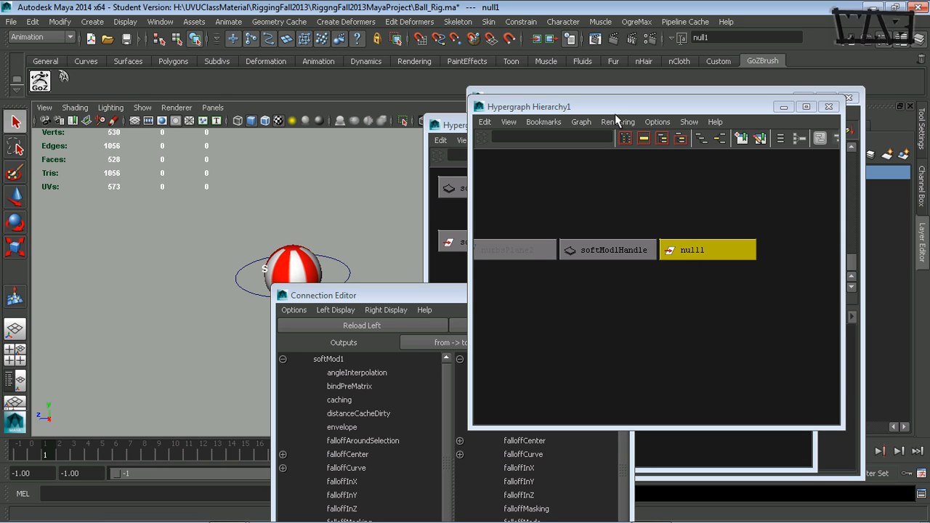
# Step: Load null1 as the output node in the Connection Editor and place the editor so both attribute lists are fully visible
pyautogui.moveTo(617, 109); pyautogui.dragTo(665, 32)
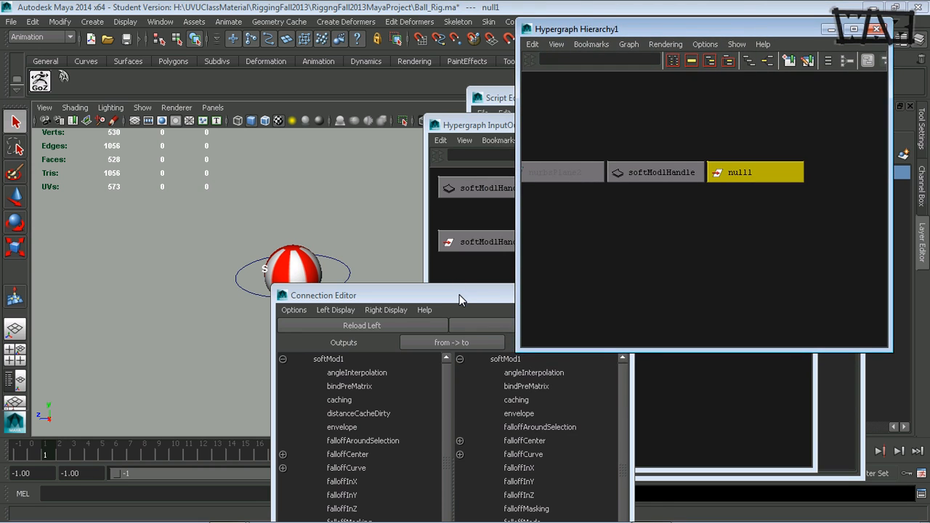
pyautogui.moveTo(459, 294); pyautogui.dragTo(493, 171)
pyautogui.click(411, 203)
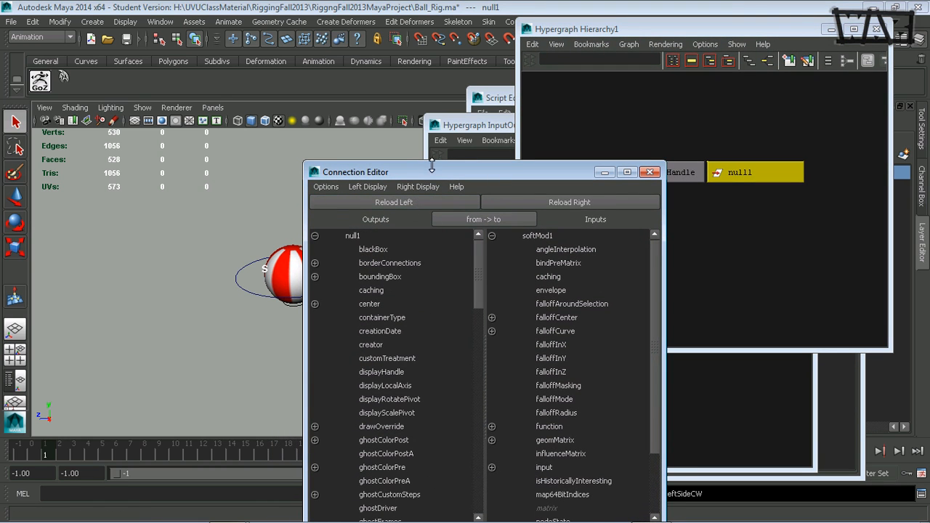
pyautogui.moveTo(434, 167); pyautogui.dragTo(499, 39)
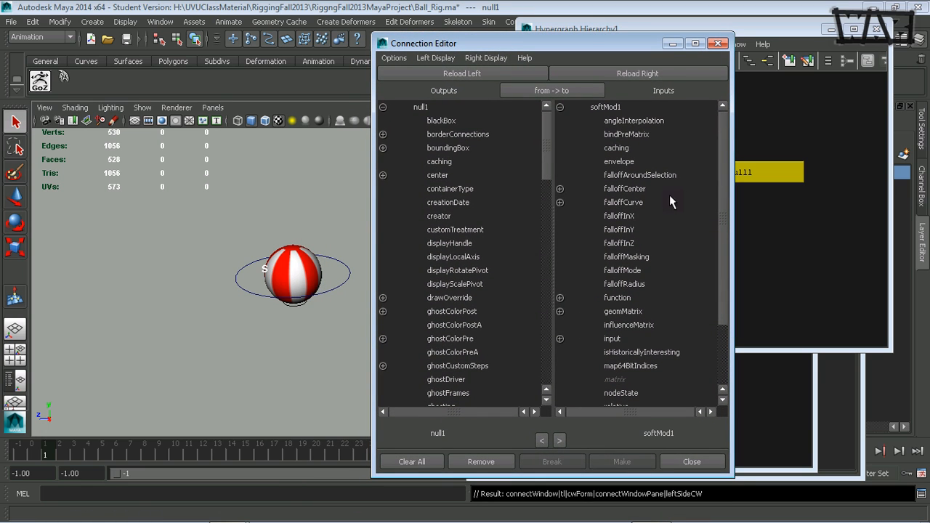
# Step: Examine softMod1's input attributes, including softModXforms and input[0], and check the setAttr commands in the Script Editor
pyautogui.scroll(-3, 722, 226)
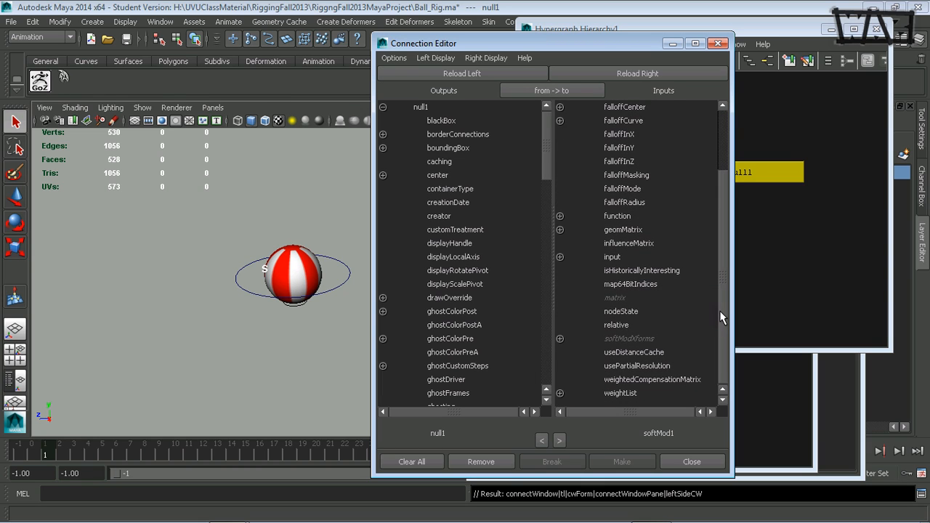
pyautogui.click(560, 339)
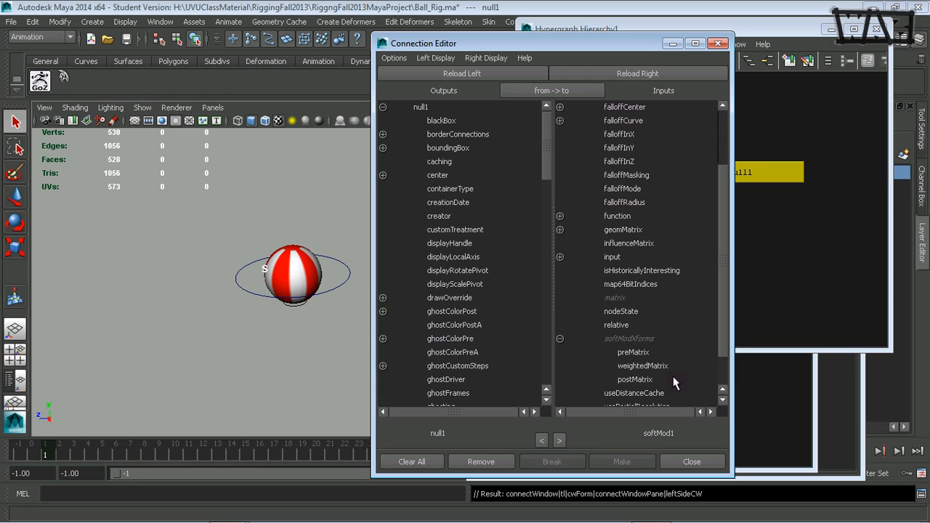
pyautogui.click(559, 256)
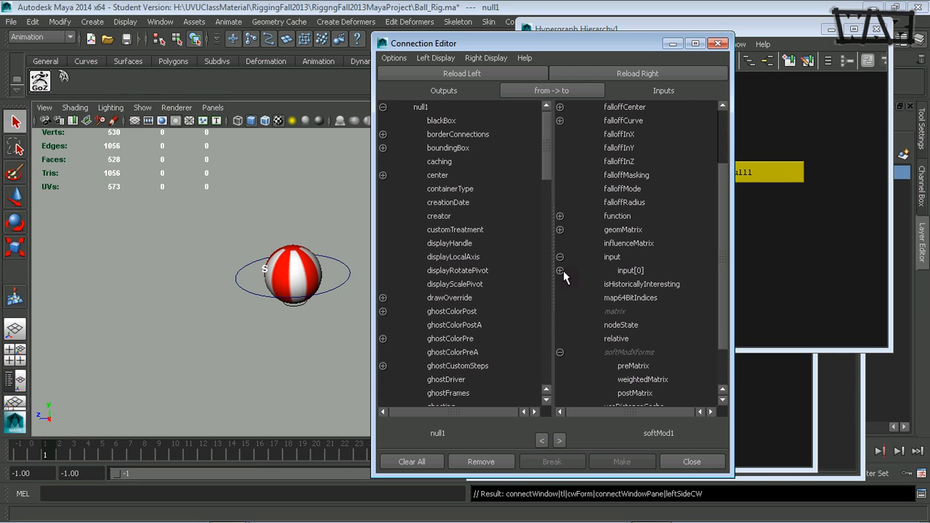
pyautogui.click(561, 271)
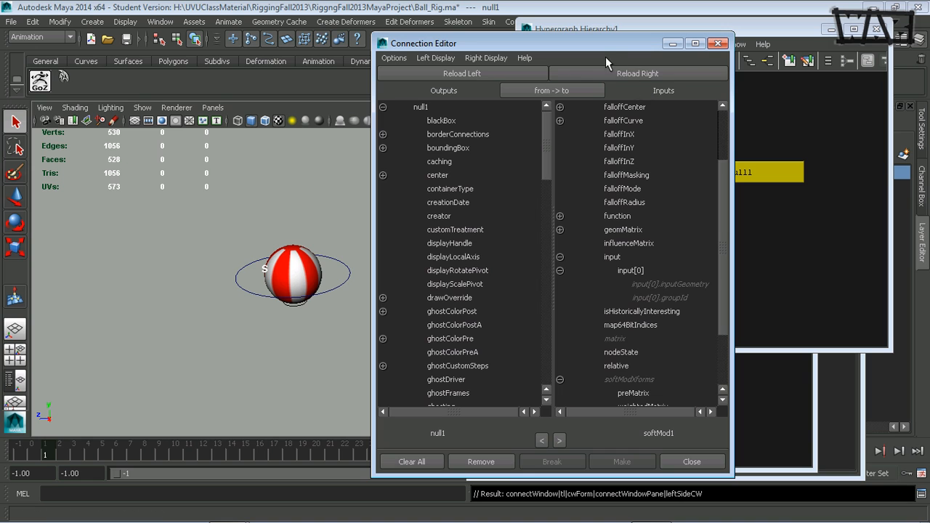
pyautogui.moveTo(604, 45)
pyautogui.mouseDown()
pyautogui.moveTo(546, 50)
pyautogui.moveTo(618, 42)
pyautogui.mouseUp()
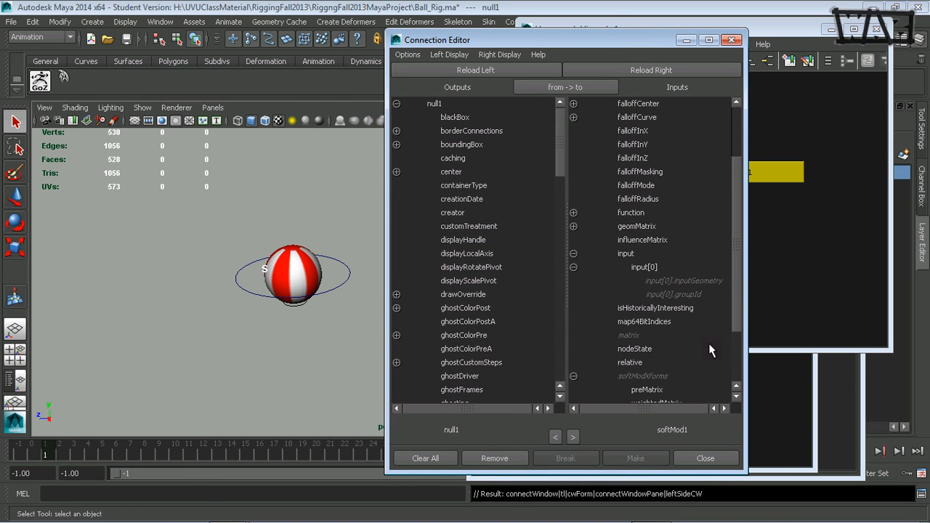
pyautogui.click(803, 440)
pyautogui.click(837, 439)
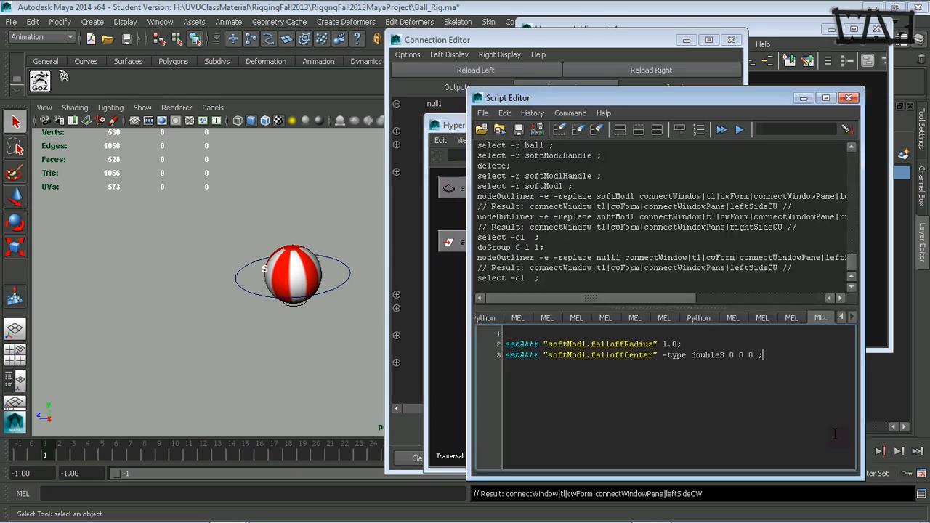
pyautogui.click(615, 42)
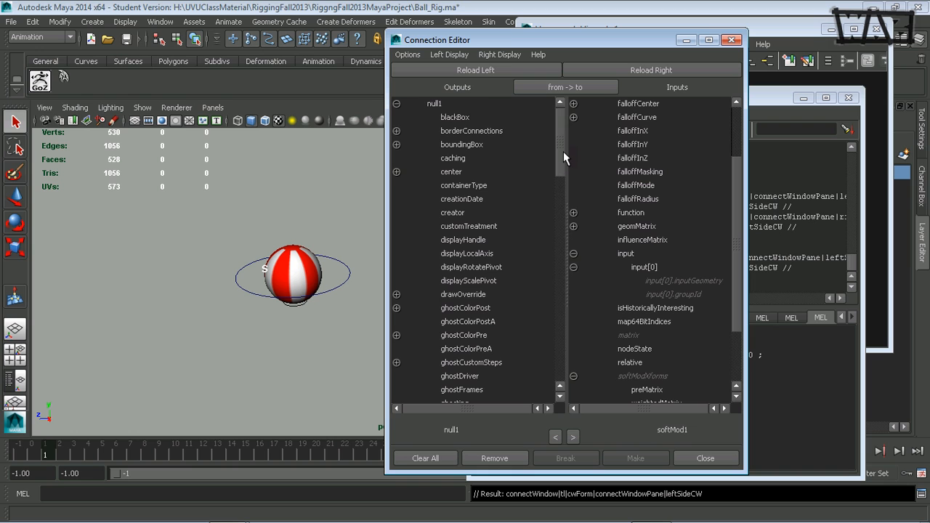
# Step: Expand softMod1's falloffCenter and null1's translate to compare their X, Y and Z components, with translateX highlighted
pyautogui.moveTo(560, 146)
pyautogui.mouseDown()
pyautogui.moveTo(558, 218)
pyautogui.moveTo(558, 142)
pyautogui.mouseUp()
pyautogui.click(574, 103)
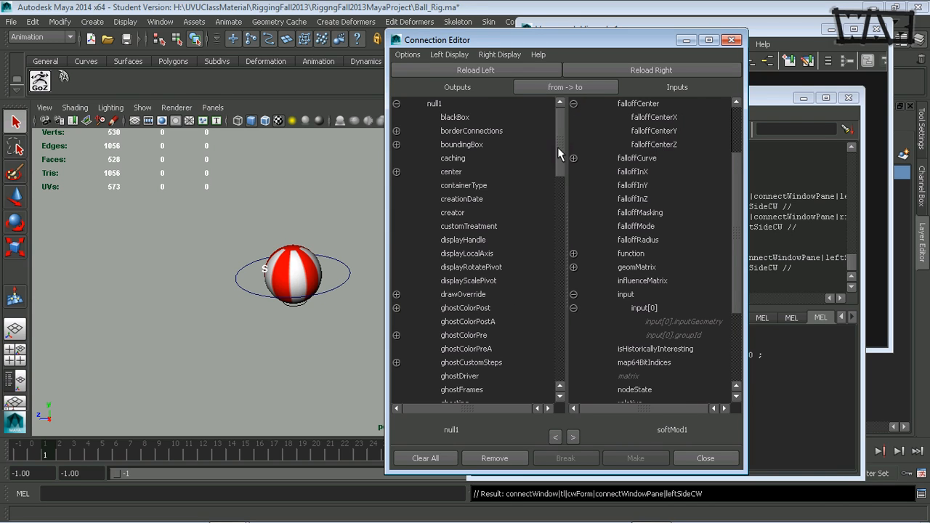
pyautogui.moveTo(557, 146); pyautogui.dragTo(552, 261)
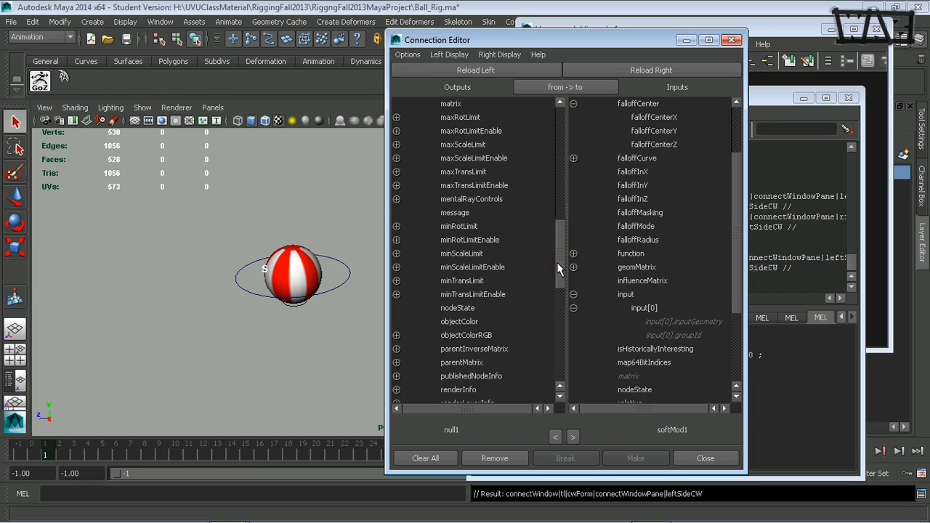
pyautogui.moveTo(558, 268); pyautogui.dragTo(558, 308)
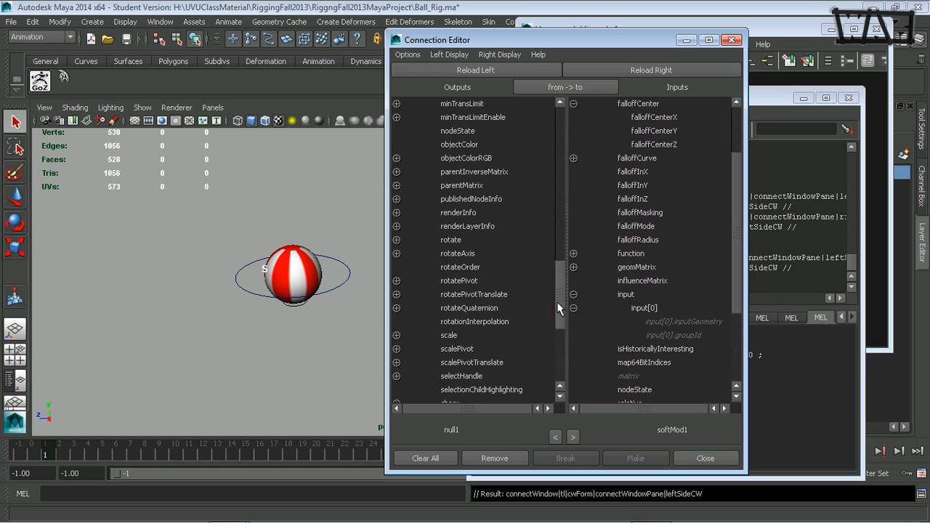
pyautogui.scroll(-4, 557, 303)
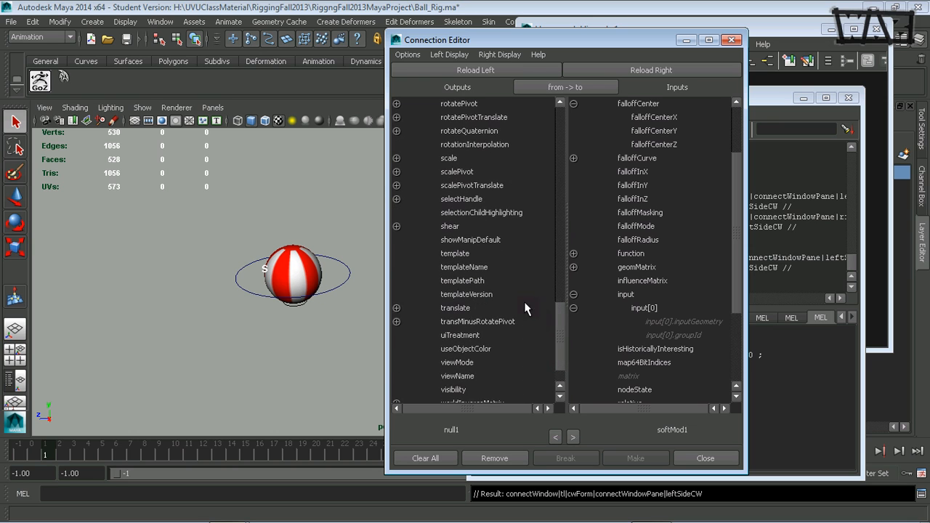
pyautogui.click(453, 308)
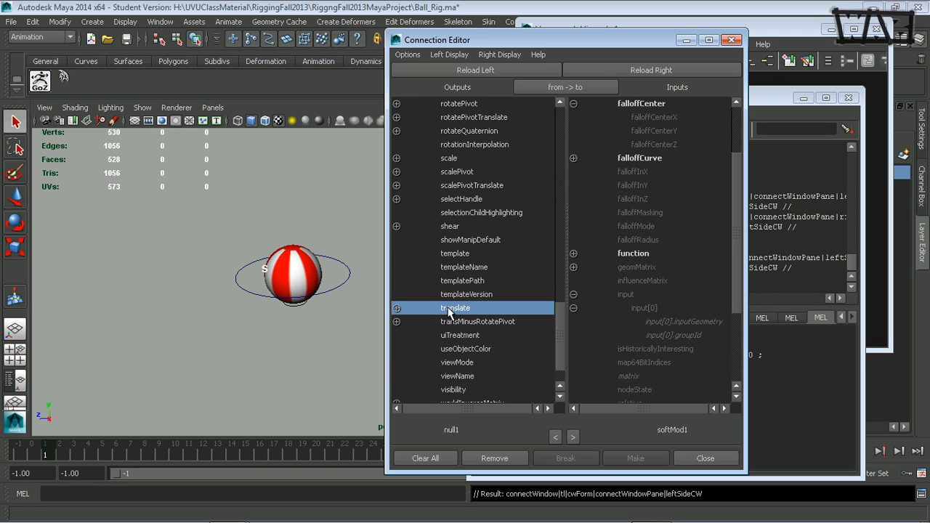
pyautogui.click(397, 308)
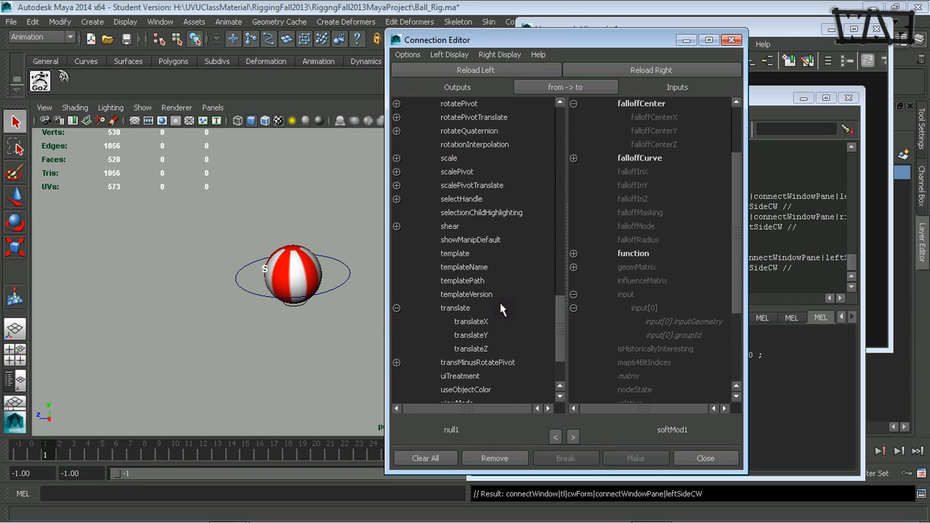
pyautogui.click(486, 323)
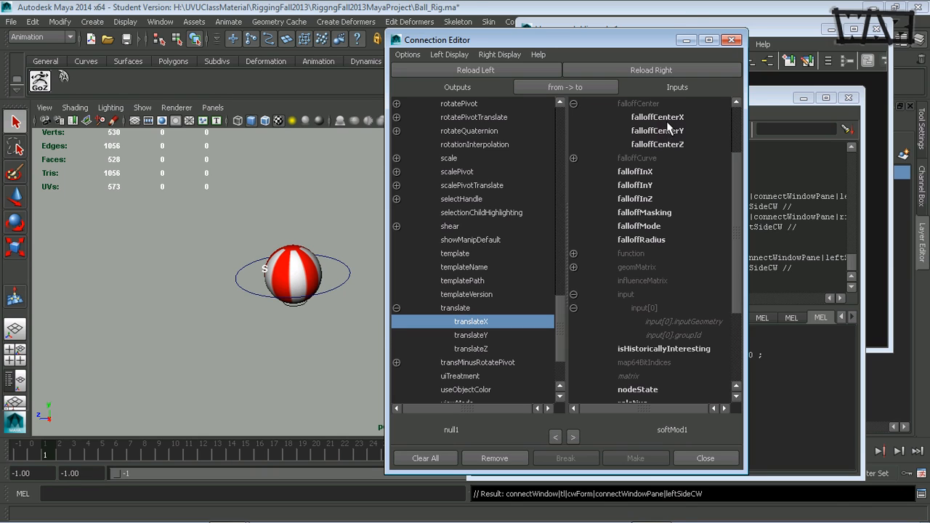
# Step: Connect null1's translate to softMod1's falloffCenter, breaking and remaking the link once
pyautogui.click(469, 308)
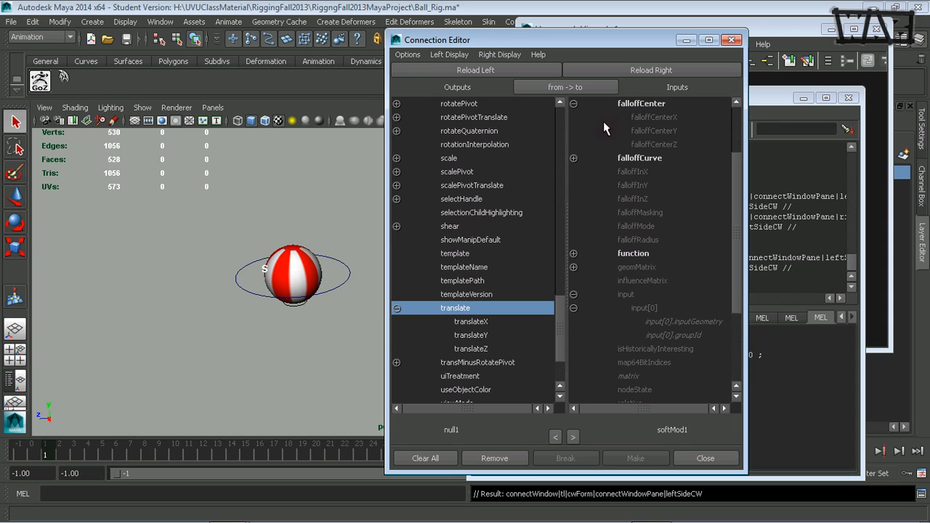
pyautogui.click(638, 103)
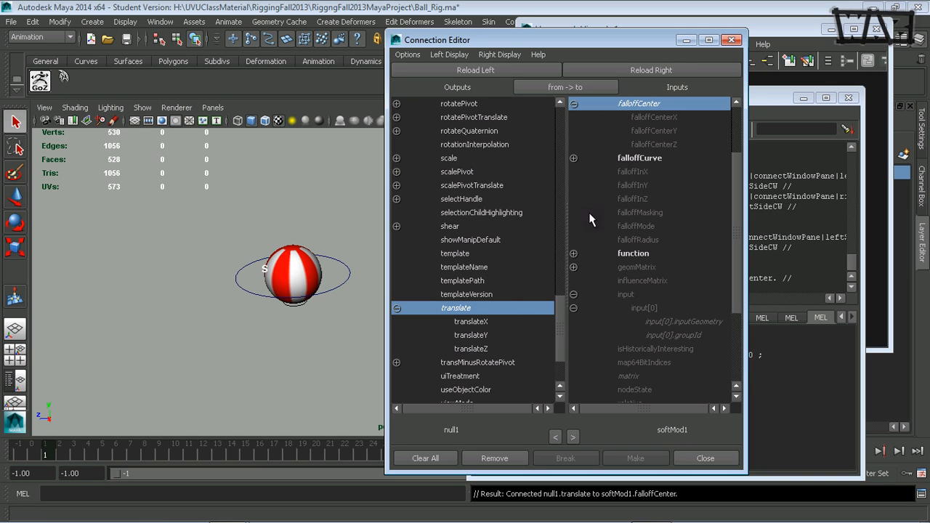
pyautogui.click(638, 105)
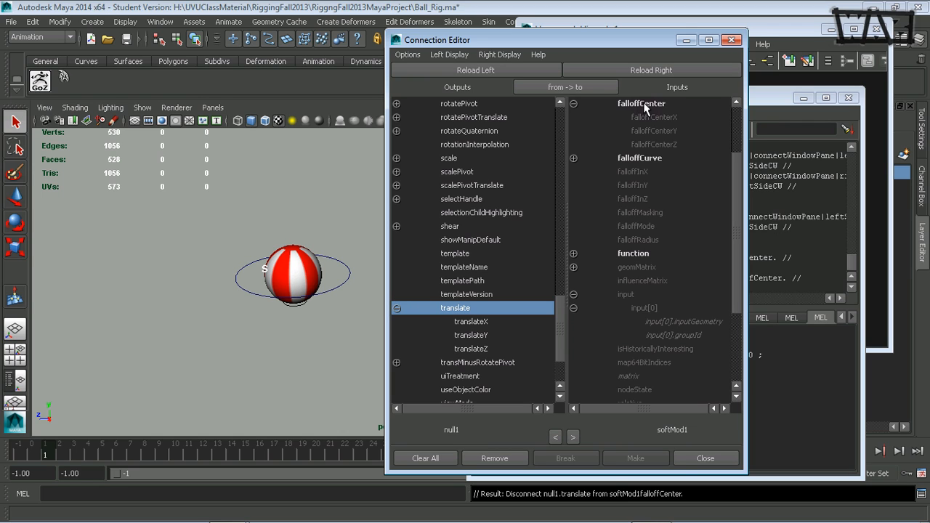
pyautogui.click(644, 107)
# Step: Uncover the input and output graph, minimize the Script Editor, and place the null1 node above the softMod1Handle nodes
pyautogui.moveTo(654, 40); pyautogui.dragTo(359, 110)
pyautogui.click(803, 98)
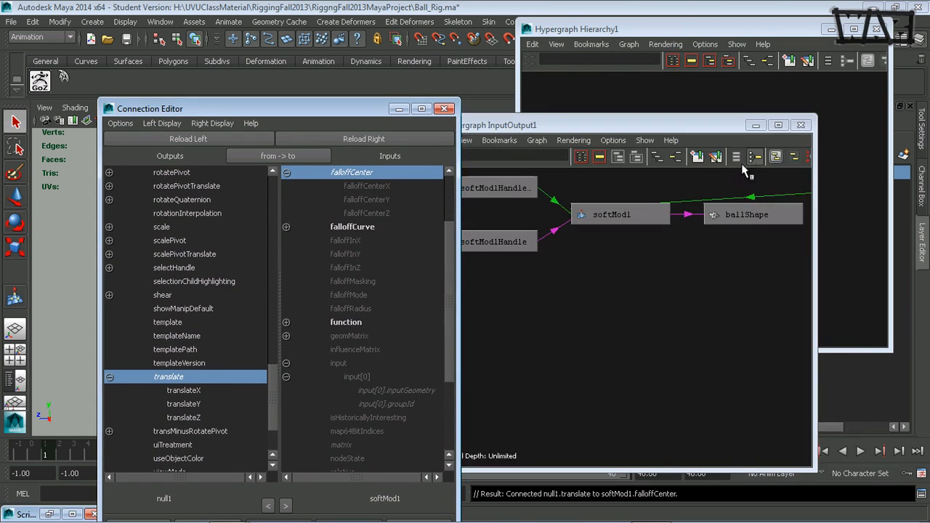
pyautogui.keyDown('alt'); pyautogui.moveTo(676, 305); pyautogui.dragTo(586, 327, button='right'); pyautogui.keyUp('alt')
pyautogui.keyDown('alt'); pyautogui.moveTo(613, 325); pyautogui.dragTo(573, 318, button='middle'); pyautogui.keyUp('alt')
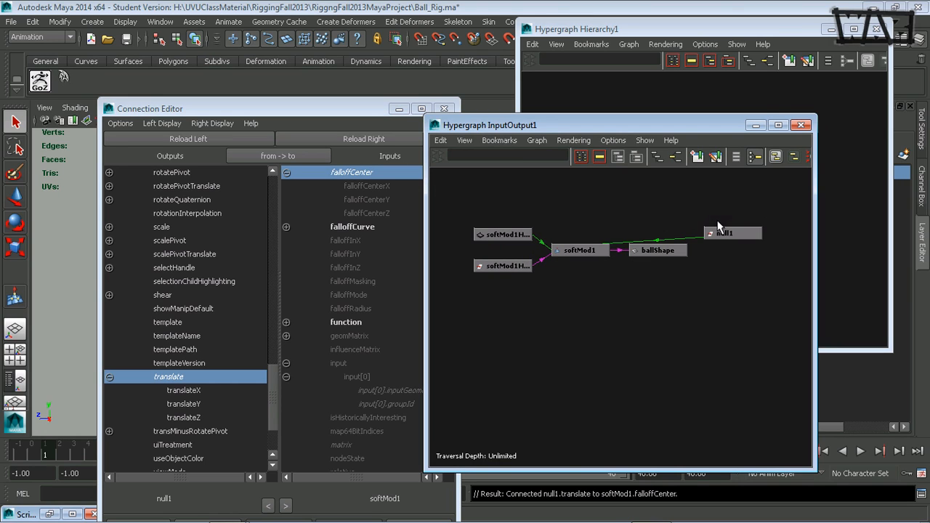
pyautogui.moveTo(718, 227); pyautogui.dragTo(513, 199)
# Step: Minimize the Hypergraph hierarchy and the Connection Editor, leaving the input and output graph beside the ball
pyautogui.click(852, 250)
pyautogui.keyDown('alt'); pyautogui.moveTo(562, 251); pyautogui.dragTo(609, 251, button='middle'); pyautogui.keyUp('alt')
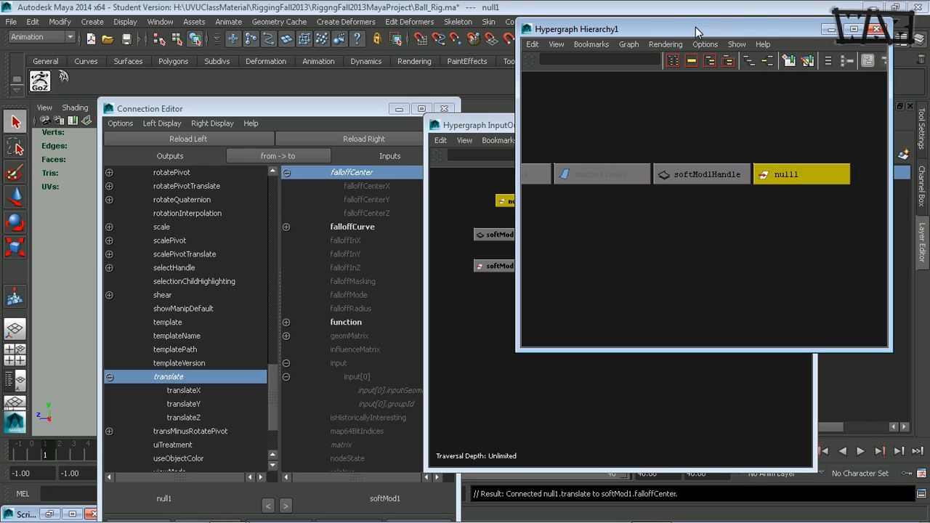
pyautogui.click(831, 29)
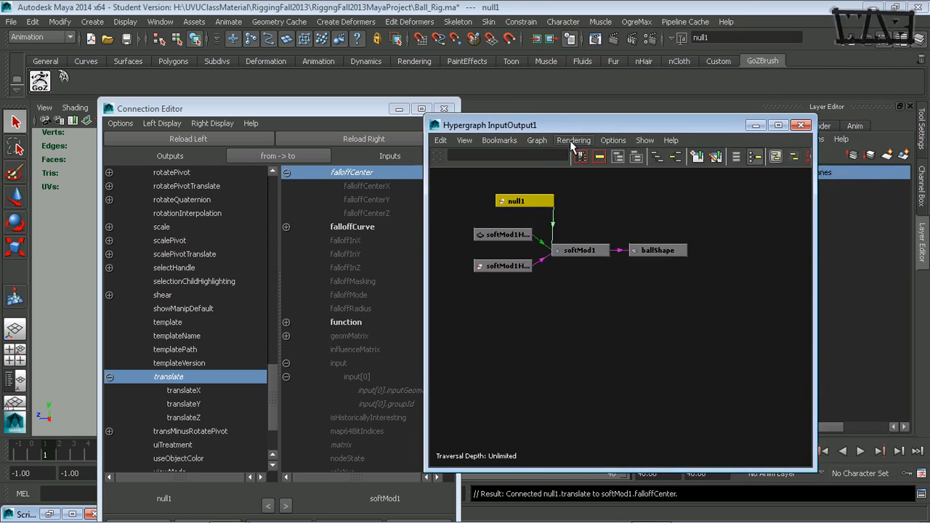
pyautogui.moveTo(567, 125); pyautogui.dragTo(629, 92)
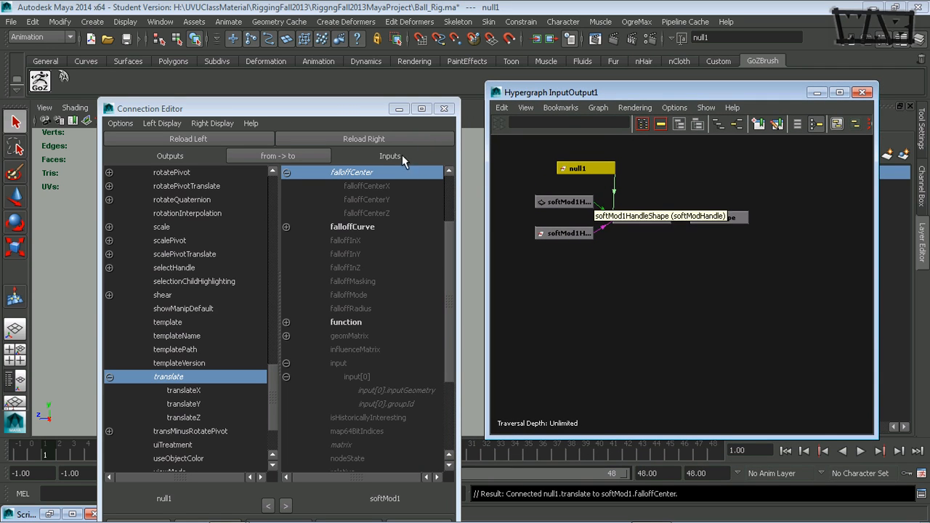
pyautogui.moveTo(352, 108); pyautogui.dragTo(466, 64)
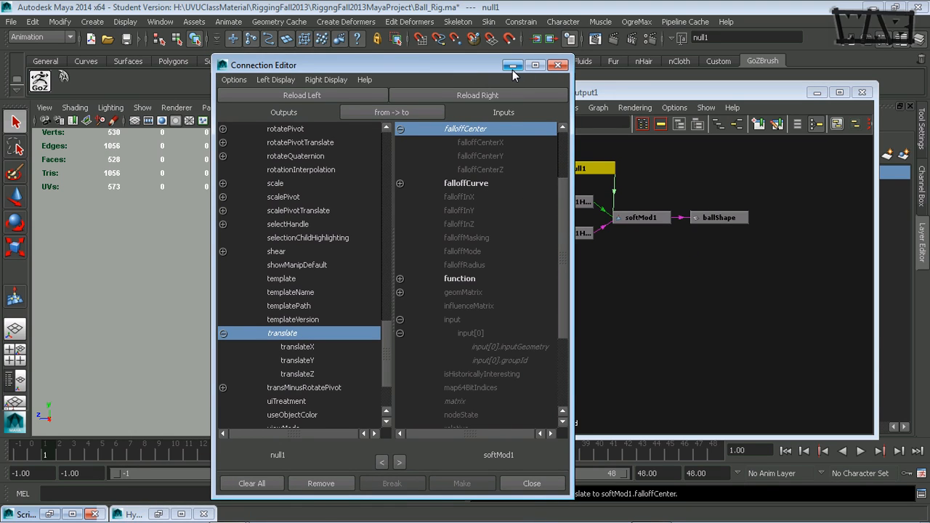
pyautogui.click(512, 66)
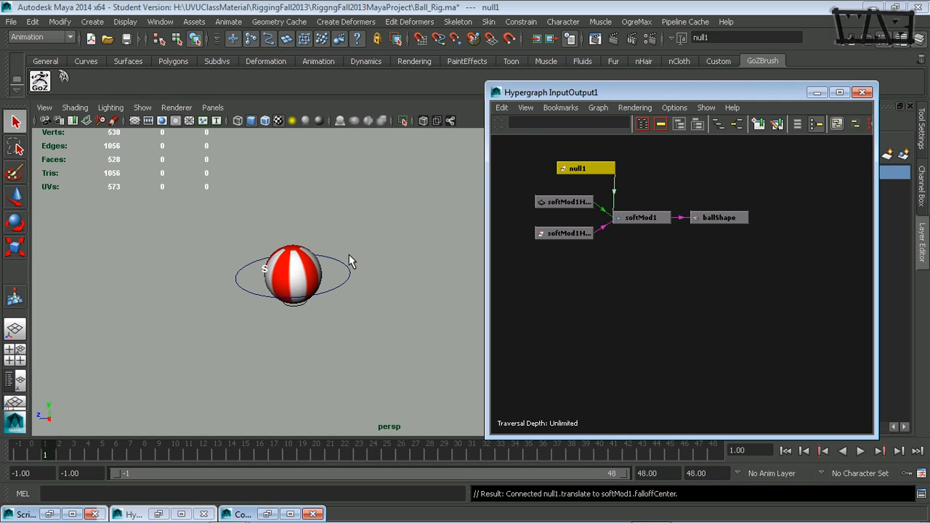
# Step: Move null1 up above the ball along Y and check how the soft modification deforms the ball up close
pyautogui.click(364, 230)
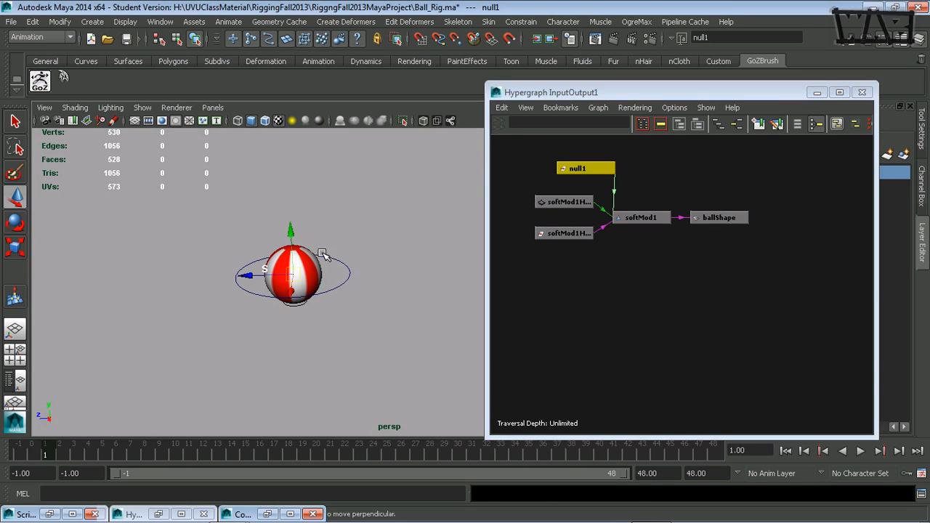
pyautogui.press('w')
pyautogui.moveTo(296, 241); pyautogui.dragTo(306, 202)
pyautogui.keyDown('alt'); pyautogui.moveTo(284, 306); pyautogui.dragTo(310, 287, button='middle'); pyautogui.keyUp('alt')
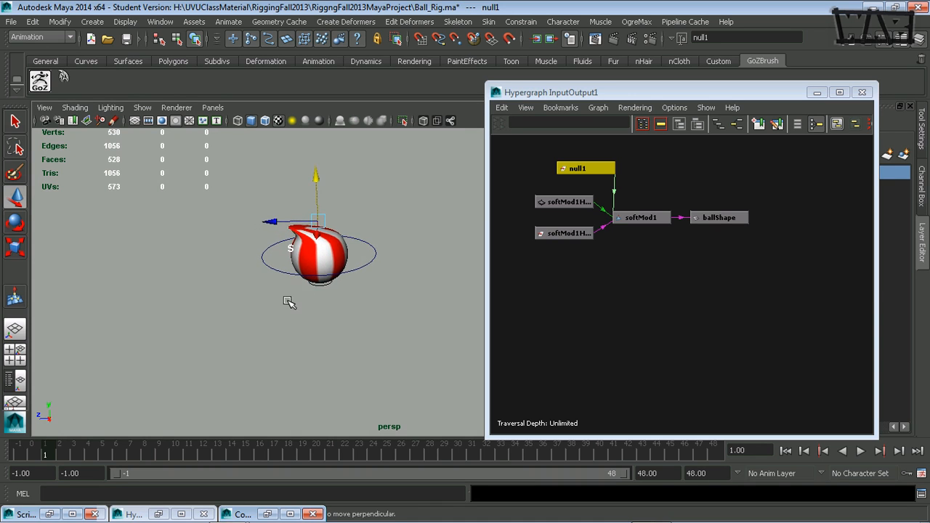
pyautogui.keyDown('alt'); pyautogui.moveTo(289, 300); pyautogui.dragTo(434, 293, button='right'); pyautogui.keyUp('alt')
pyautogui.moveTo(333, 295)
pyautogui.keyDown('alt'); pyautogui.mouseDown()
pyautogui.moveTo(380, 349)
pyautogui.moveTo(373, 293)
pyautogui.moveTo(338, 307)
pyautogui.moveTo(329, 298)
pyautogui.mouseUp(); pyautogui.keyUp('alt')
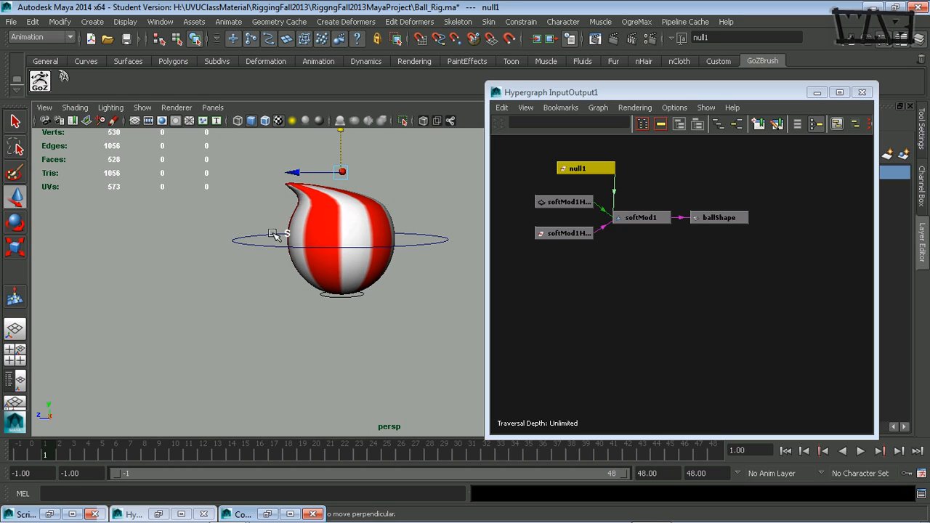
# Step: Show the manipulator of softMod1HandleShape and switch it to the falloff center and radius above the ball
pyautogui.click(561, 202)
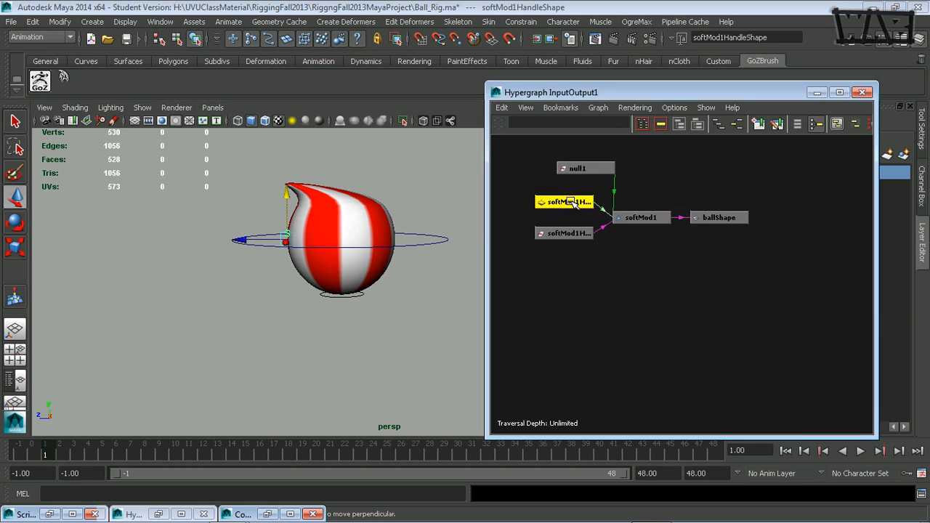
pyautogui.click(15, 298)
pyautogui.keyDown('alt'); pyautogui.moveTo(386, 287); pyautogui.dragTo(359, 315); pyautogui.keyUp('alt')
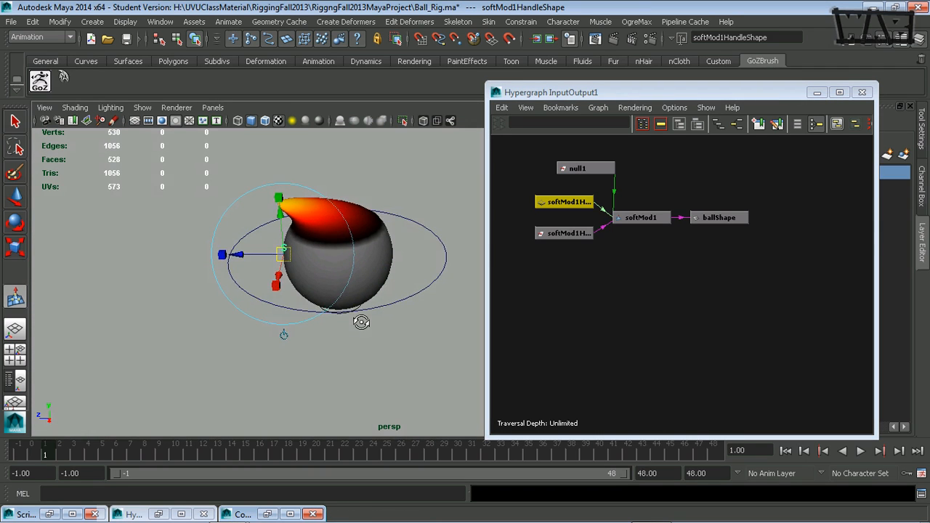
pyautogui.moveTo(397, 287)
pyautogui.keyDown('alt'); pyautogui.mouseDown()
pyautogui.moveTo(375, 290)
pyautogui.moveTo(387, 286)
pyautogui.mouseUp(); pyautogui.keyUp('alt')
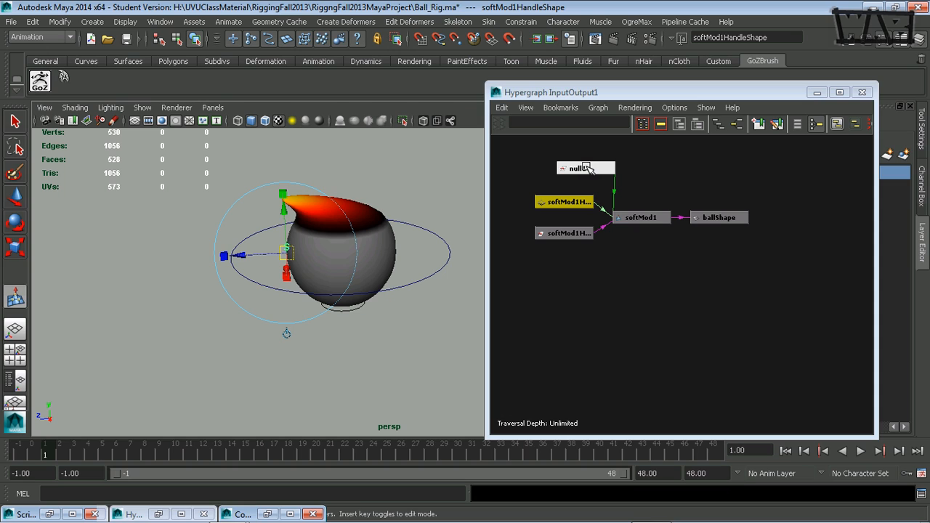
pyautogui.click(586, 168)
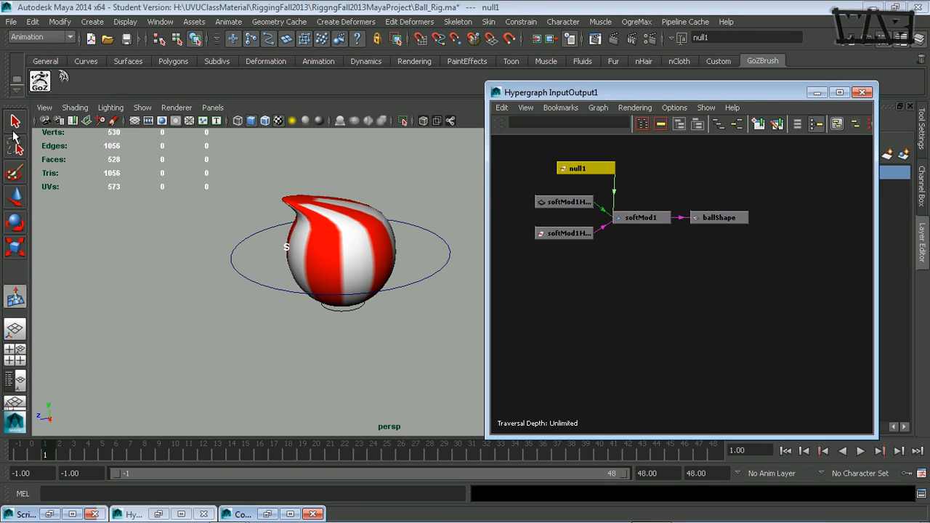
pyautogui.click(539, 204)
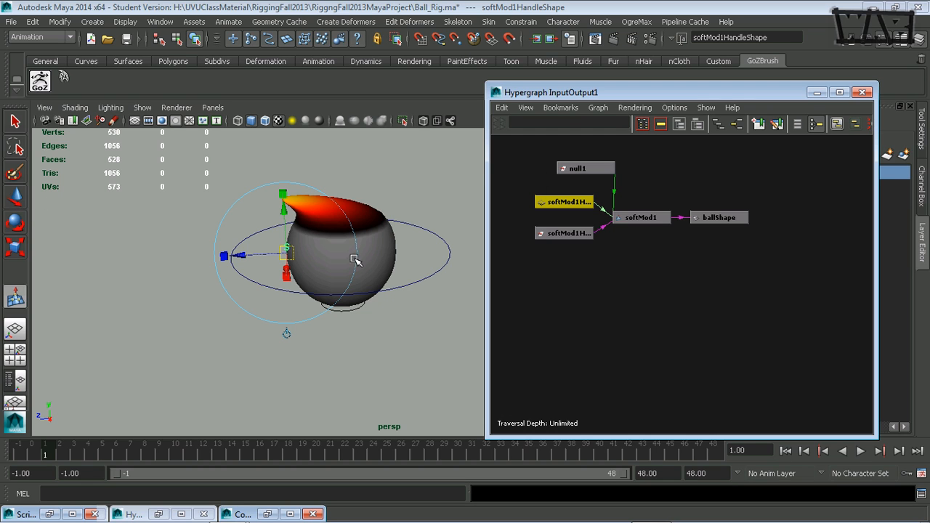
pyautogui.click(288, 333)
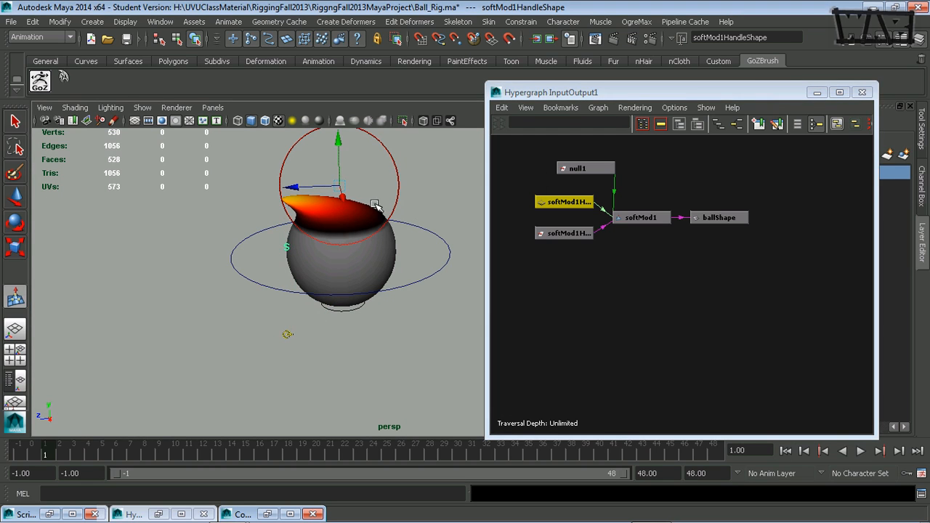
pyautogui.rightClick(588, 163)
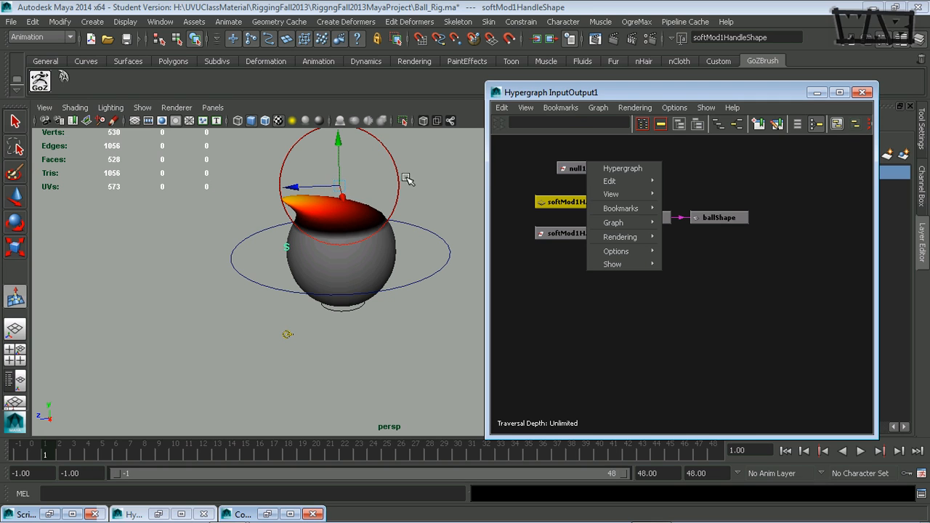
pyautogui.click(531, 178)
pyautogui.click(576, 169)
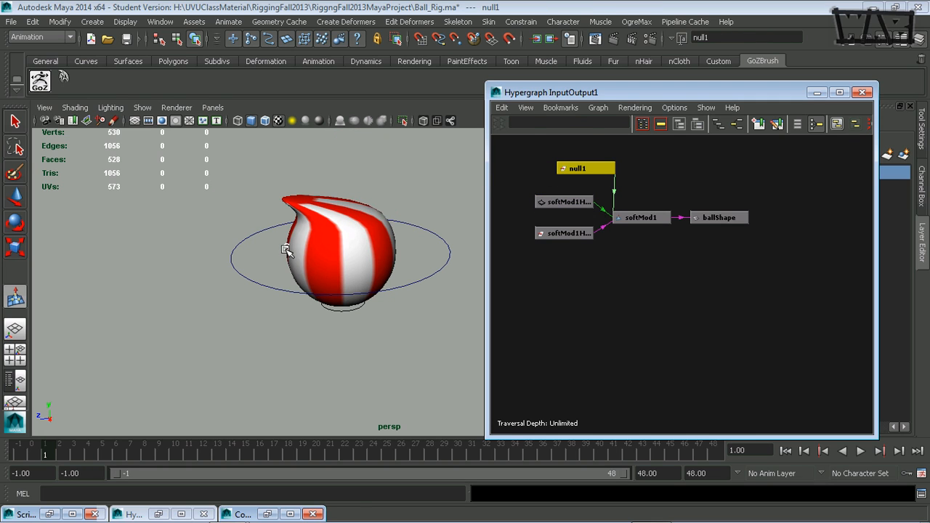
pyautogui.click(286, 248)
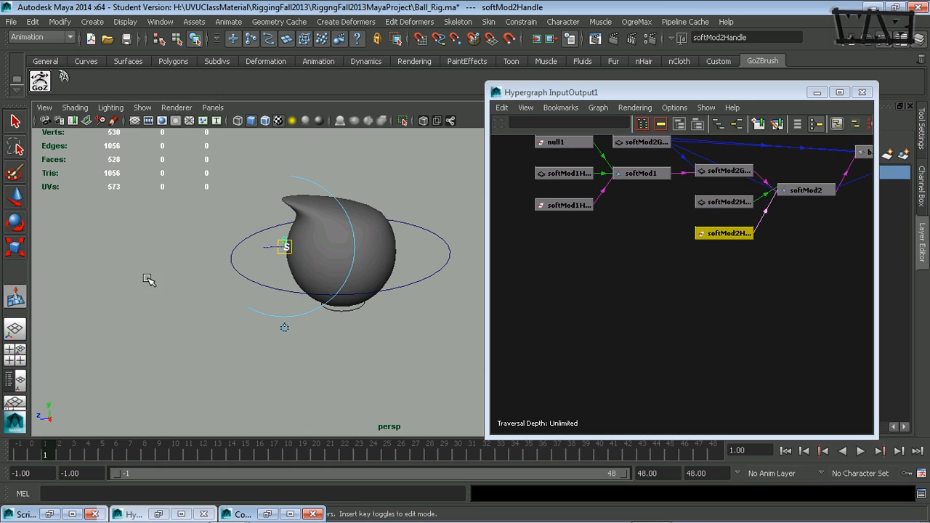
pyautogui.hotkey('ctrl', 'z')
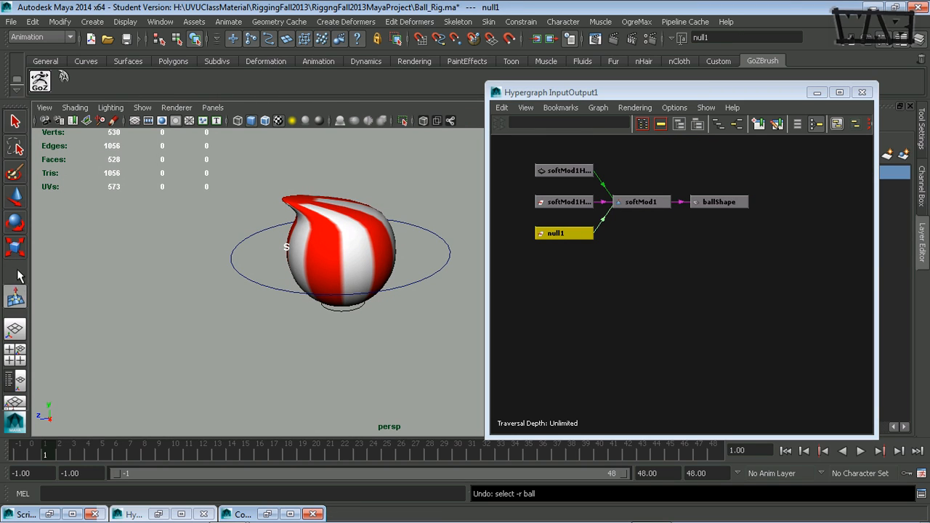
# Step: Select the softMod1Handle transform and display its falloff center and radius manipulator on the ball
pyautogui.click(24, 128)
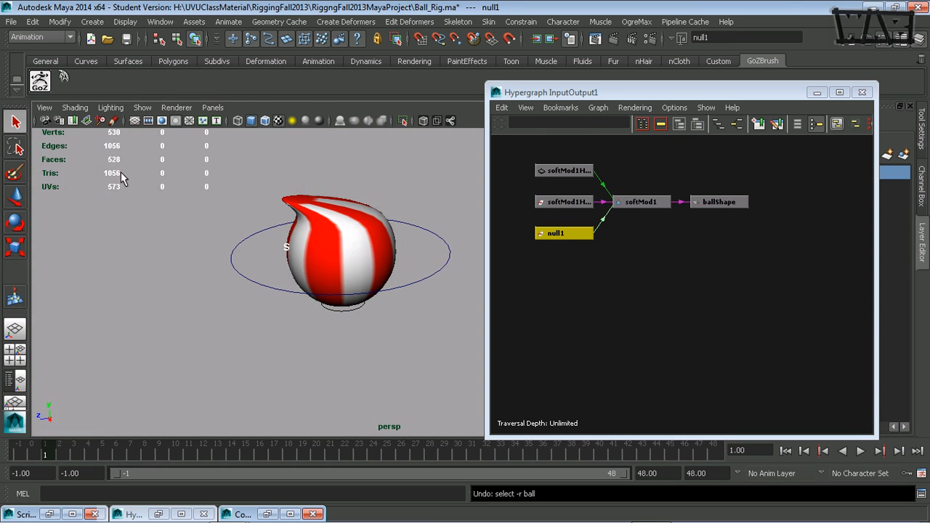
pyautogui.click(289, 253)
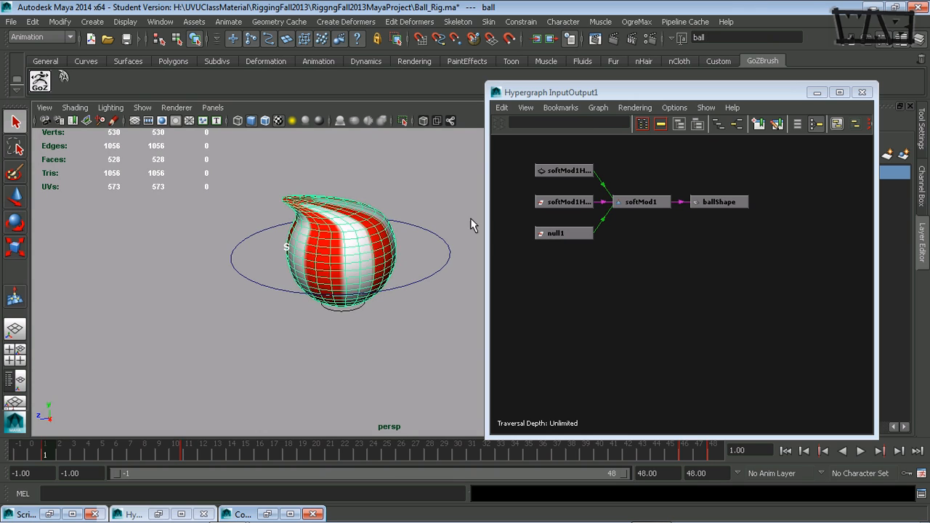
pyautogui.click(556, 207)
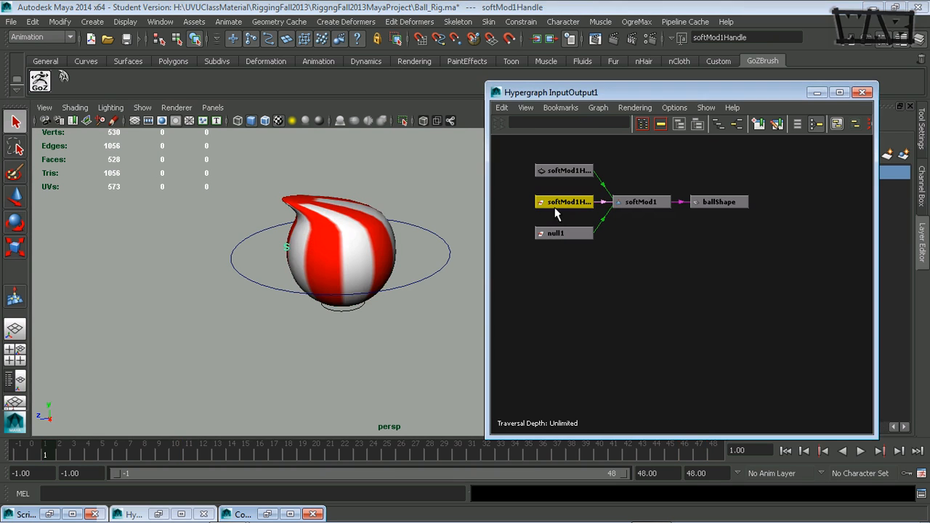
pyautogui.click(22, 300)
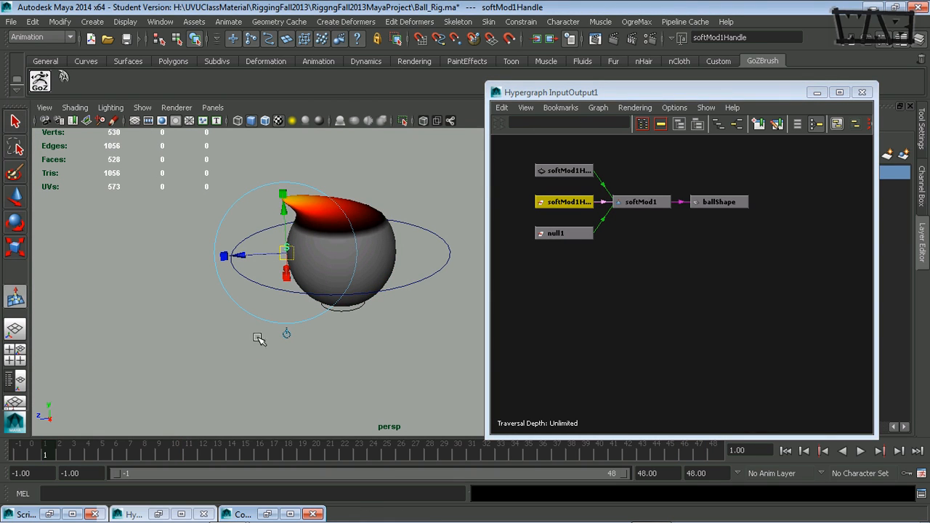
pyautogui.click(287, 335)
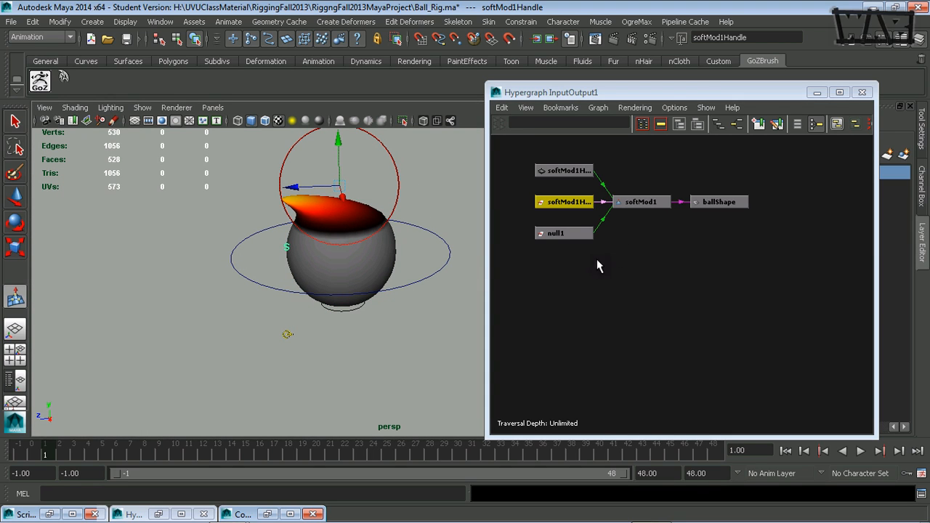
# Step: Move null1 down along Y from above the ball to just below its base
pyautogui.doubleClick(557, 233)
pyautogui.click(556, 234)
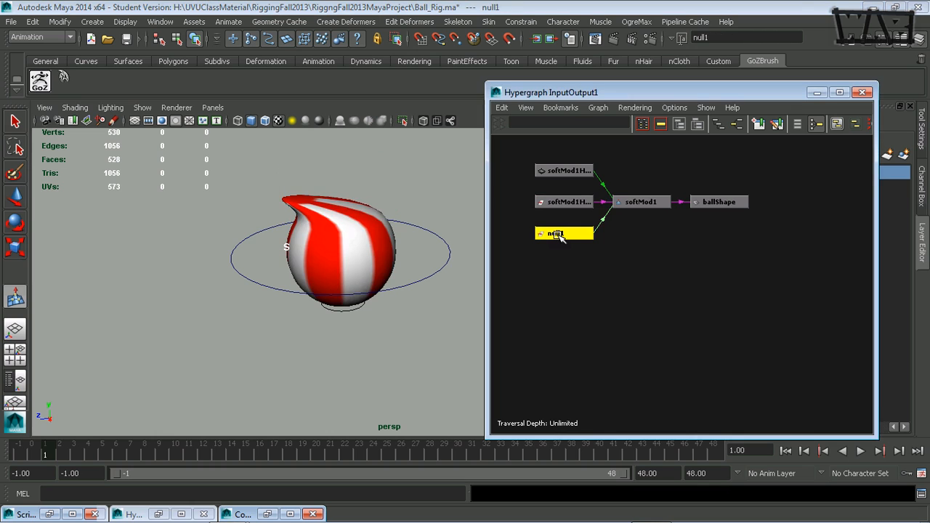
pyautogui.press('w')
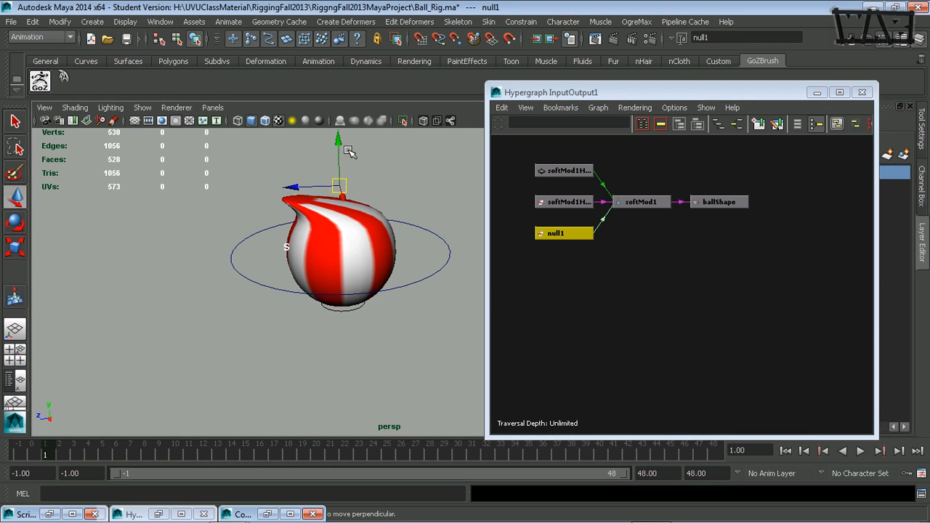
pyautogui.moveTo(338, 147); pyautogui.dragTo(360, 287)
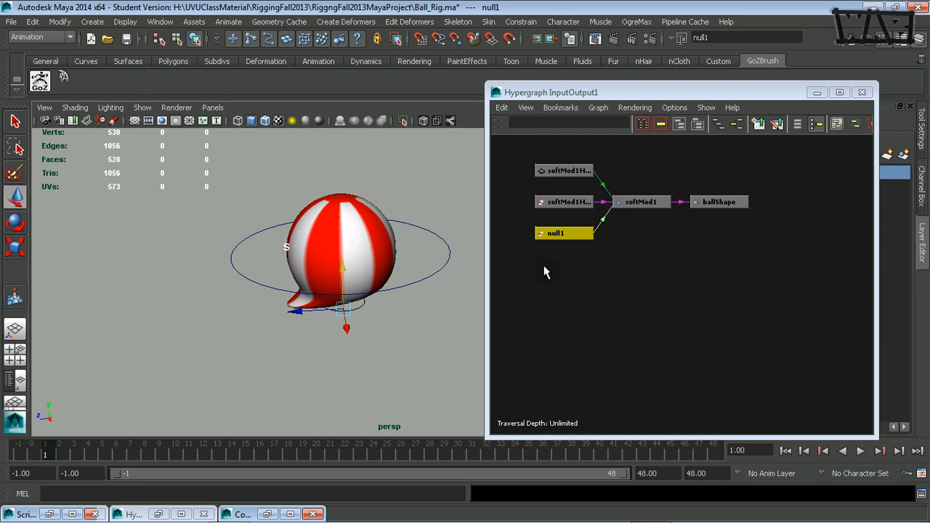
# Step: Display the falloff manipulator of softMod1HandleShape to check the falloff center at the ball's base
pyautogui.click(569, 172)
pyautogui.click(15, 299)
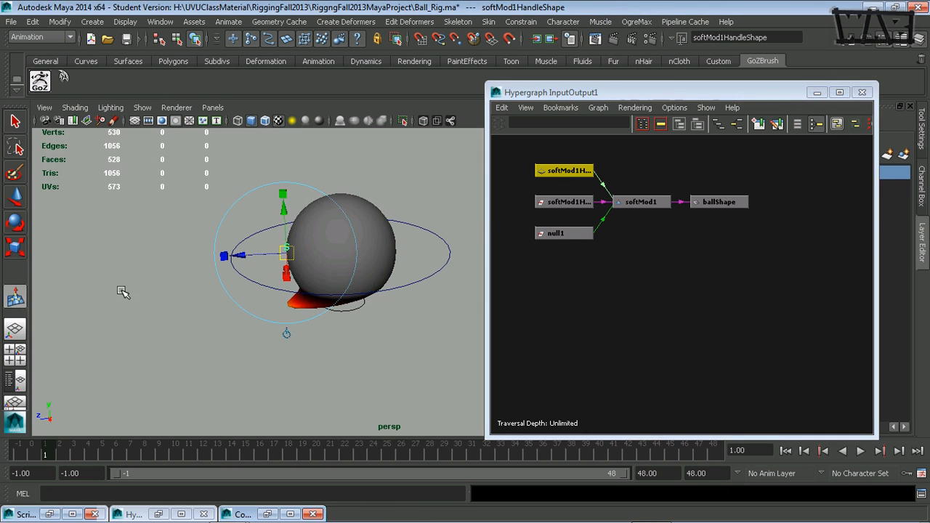
pyautogui.click(287, 336)
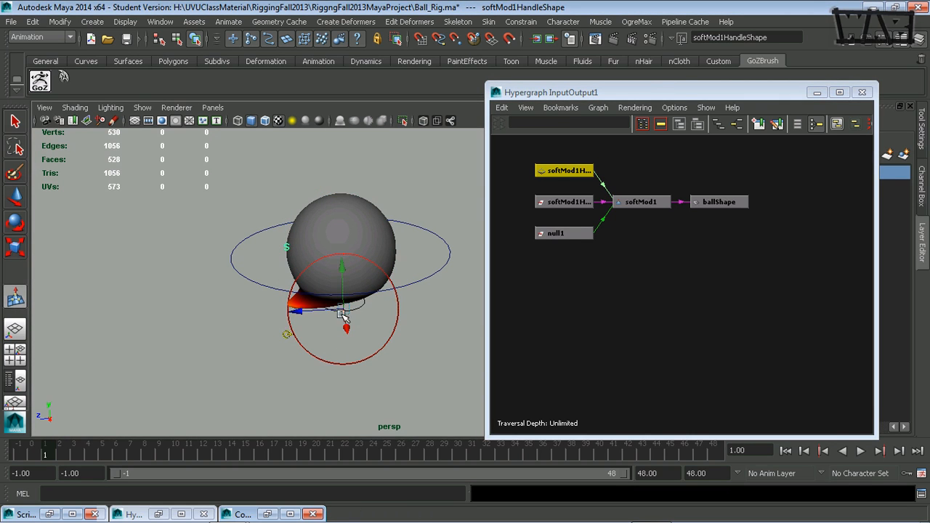
# Step: Move null1 up along Y from below the ball to near the ball's centre
pyautogui.click(558, 234)
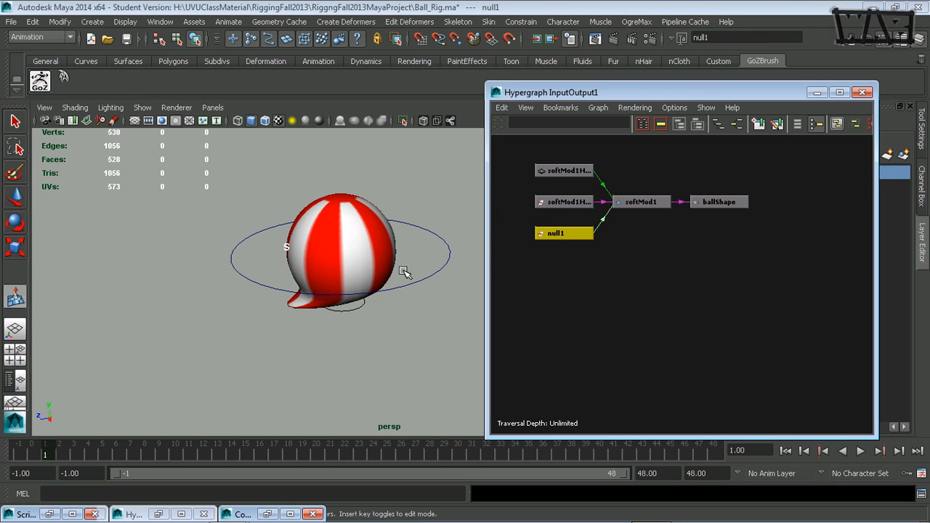
pyautogui.click(211, 214)
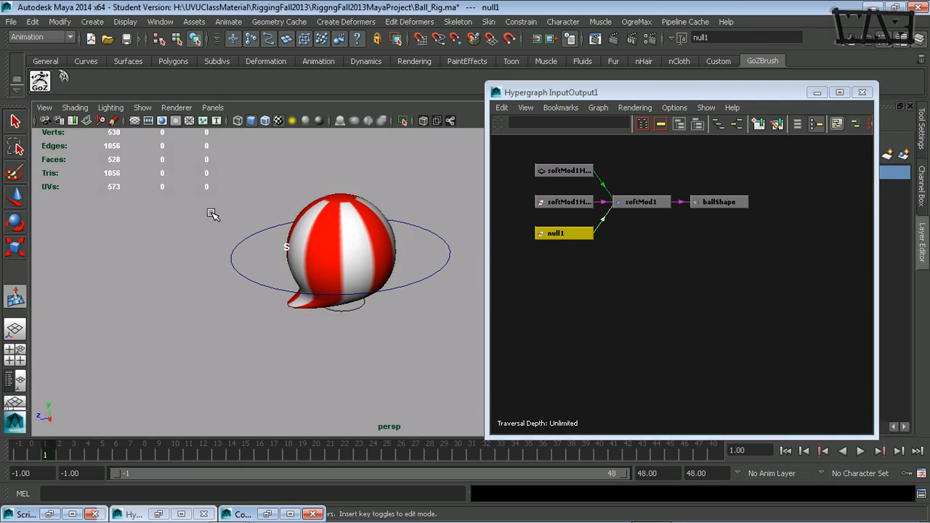
pyautogui.press('w')
pyautogui.keyDown('alt'); pyautogui.moveTo(343, 332); pyautogui.dragTo(380, 330); pyautogui.keyUp('alt')
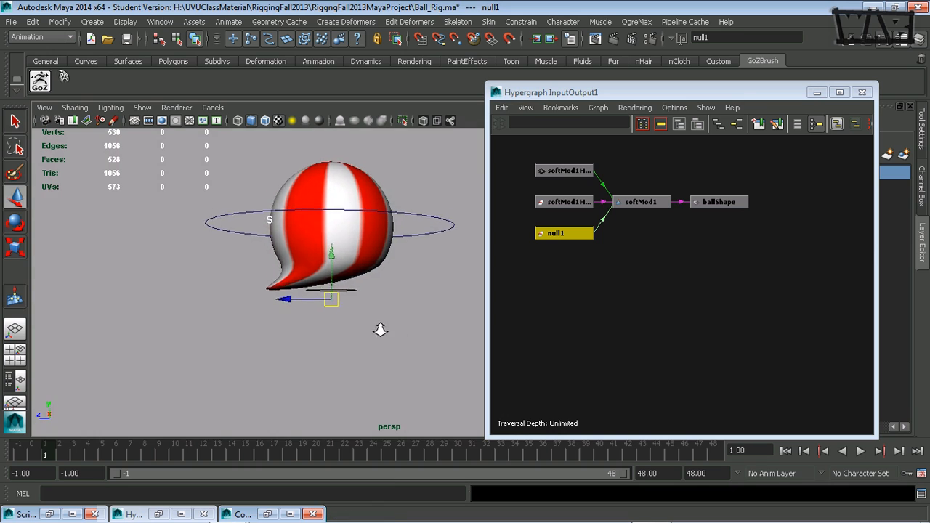
pyautogui.keyDown('alt'); pyautogui.moveTo(380, 330); pyautogui.dragTo(442, 336, button='right'); pyautogui.keyUp('alt')
pyautogui.keyDown('alt'); pyautogui.moveTo(368, 305); pyautogui.dragTo(388, 291, button='middle'); pyautogui.keyUp('alt')
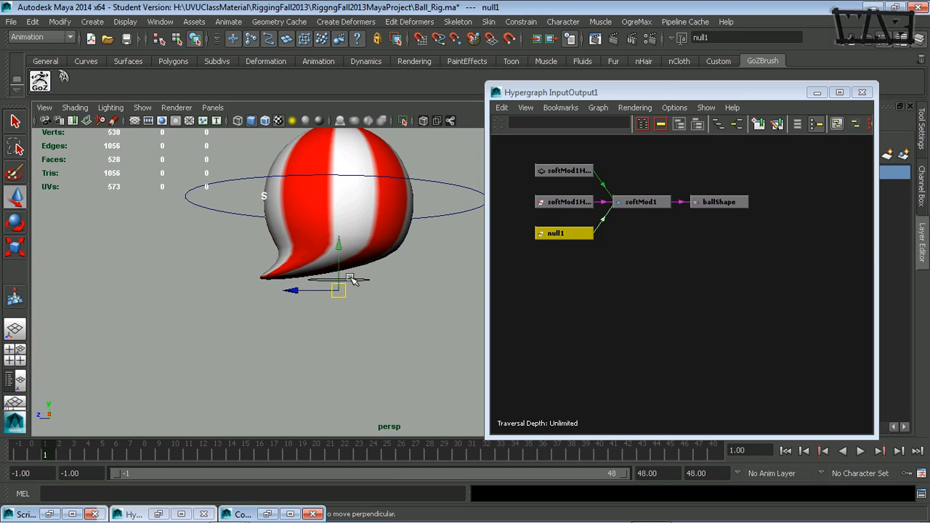
pyautogui.moveTo(339, 252); pyautogui.dragTo(347, 169)
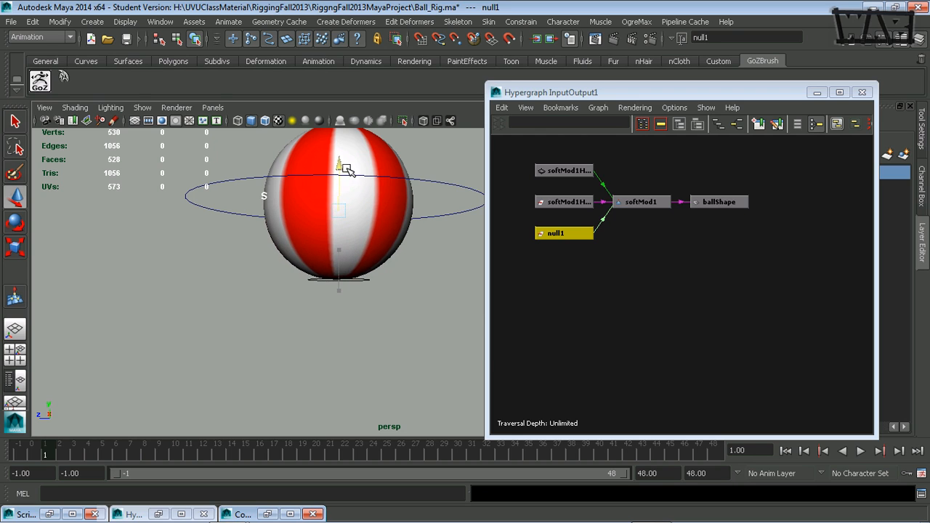
pyautogui.keyDown('alt'); pyautogui.moveTo(327, 249); pyautogui.dragTo(324, 257); pyautogui.keyUp('alt')
pyautogui.moveTo(292, 219)
pyautogui.mouseDown()
pyautogui.moveTo(394, 229)
pyautogui.moveTo(218, 198)
pyautogui.moveTo(317, 201)
pyautogui.moveTo(296, 205)
pyautogui.mouseUp()
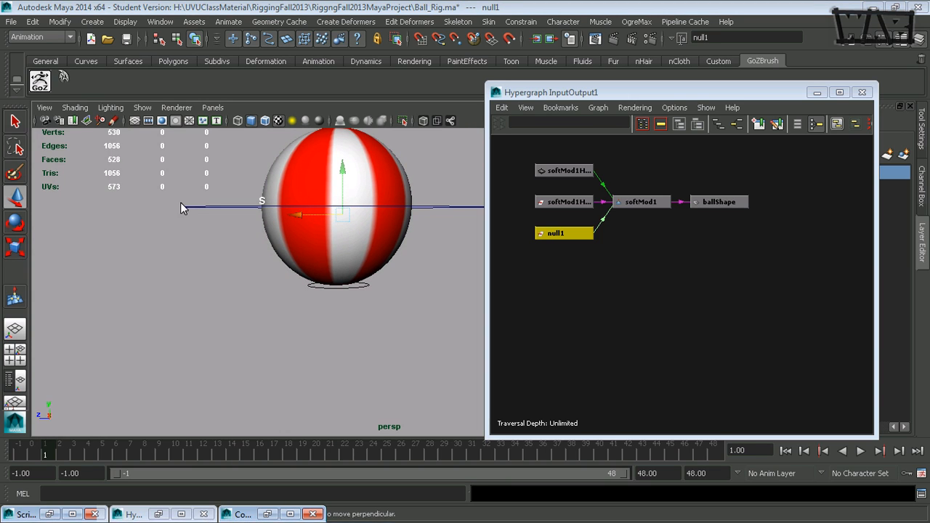
# Step: Set Evaluate Nodes to Ignore All
pyautogui.rightClick(141, 201)
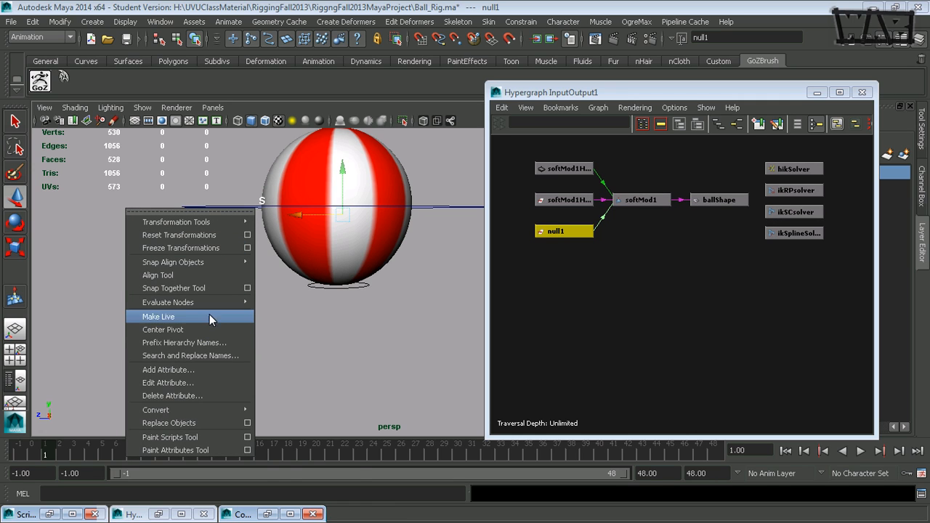
pyautogui.moveTo(221, 302)
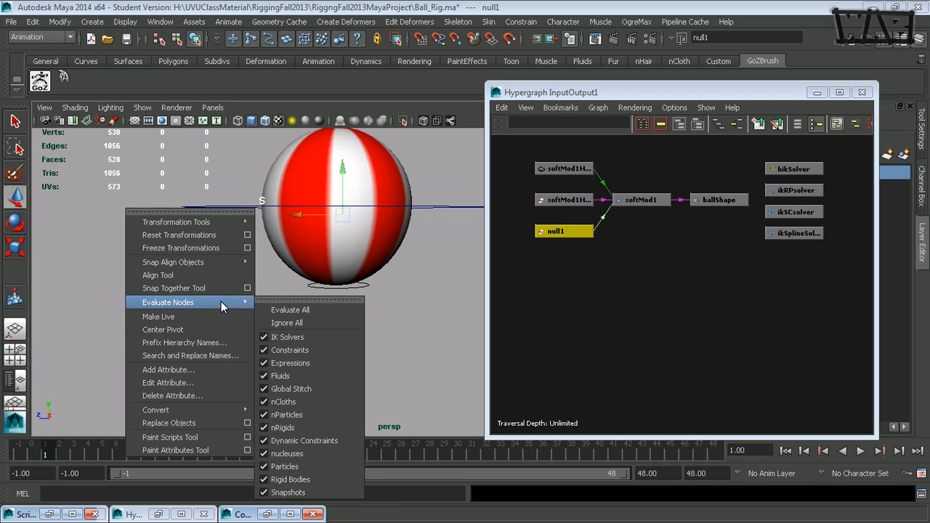
pyautogui.click(297, 324)
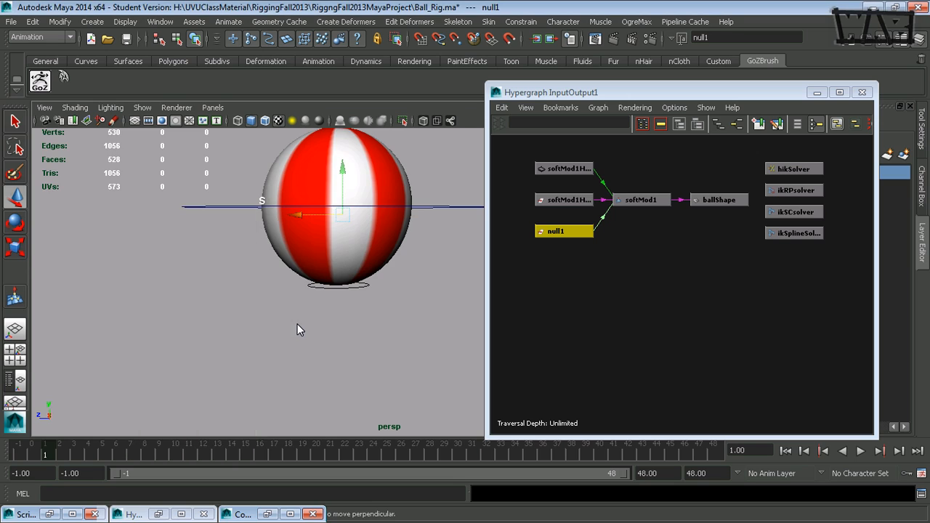
# Step: Try to move null1 along Z inside the ball, and undo the stray ball selection and the move
pyautogui.moveTo(299, 215)
pyautogui.mouseDown()
pyautogui.moveTo(276, 216)
pyautogui.moveTo(300, 218)
pyautogui.mouseUp()
pyautogui.click(301, 217)
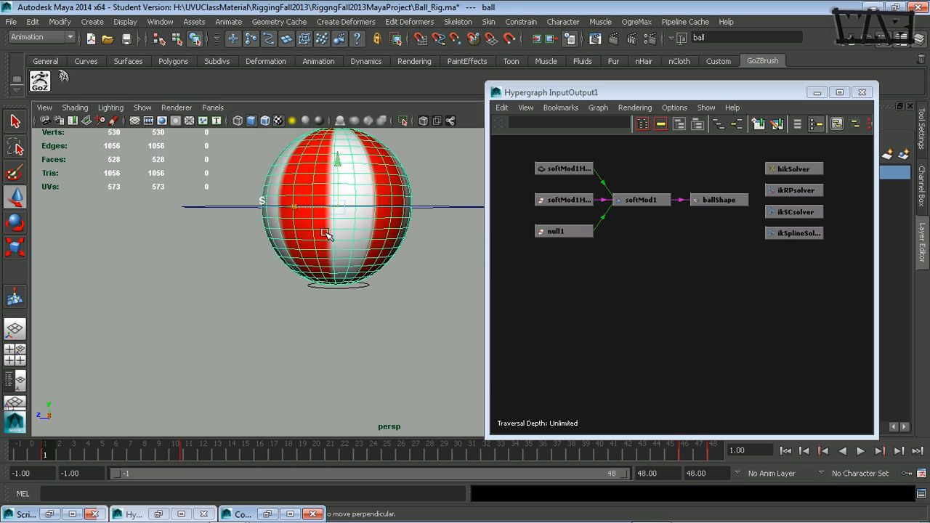
pyautogui.hotkey('ctrl', 'z')
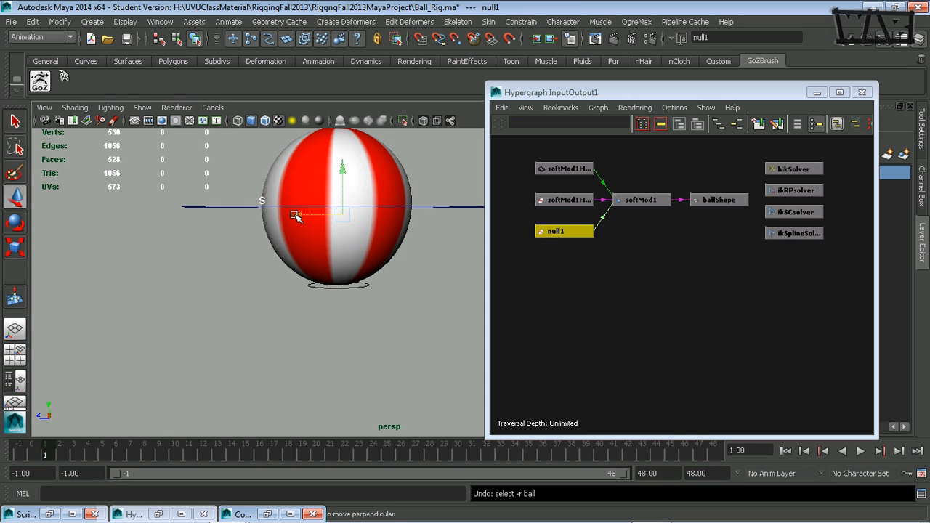
pyautogui.moveTo(297, 215); pyautogui.dragTo(271, 218)
pyautogui.hotkey('ctrl', 'z')
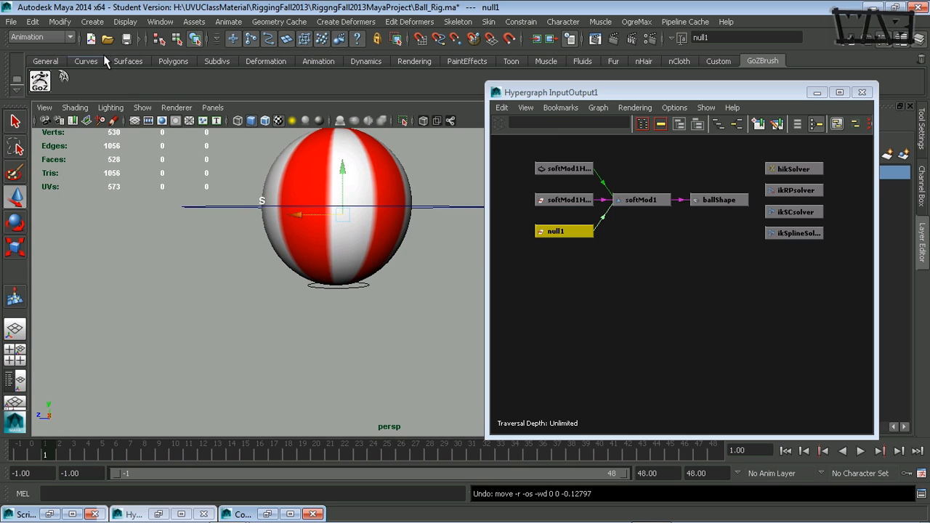
# Step: Review which node types are enabled under Evaluate Nodes without changing any of them
pyautogui.click(59, 22)
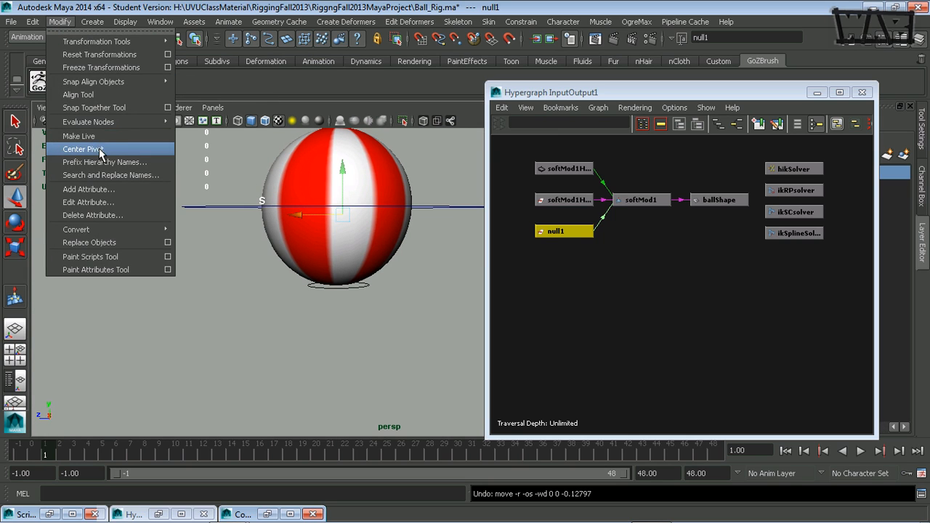
pyautogui.moveTo(115, 123)
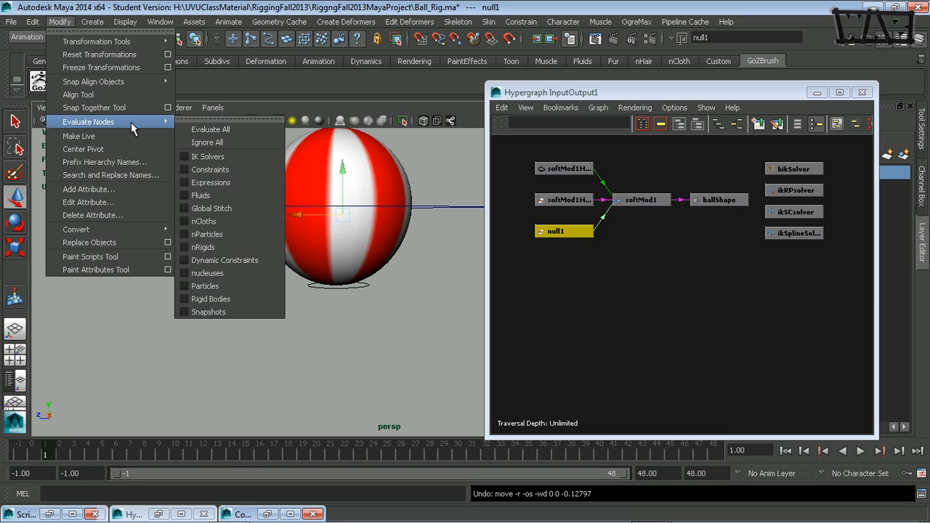
pyautogui.click(597, 94)
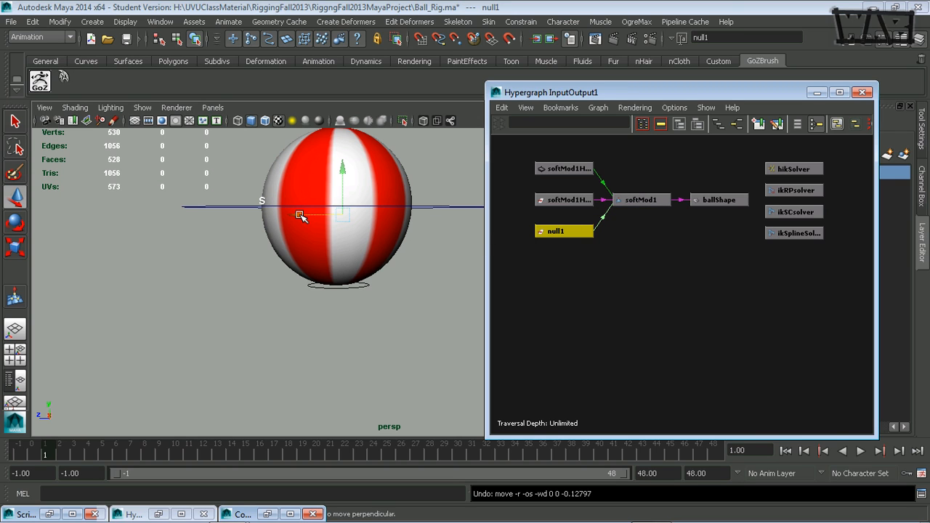
# Step: Try to nudge null1 along Z inside the ball, and undo the move
pyautogui.moveTo(300, 216)
pyautogui.mouseDown()
pyautogui.moveTo(226, 213)
pyautogui.moveTo(295, 214)
pyautogui.mouseUp()
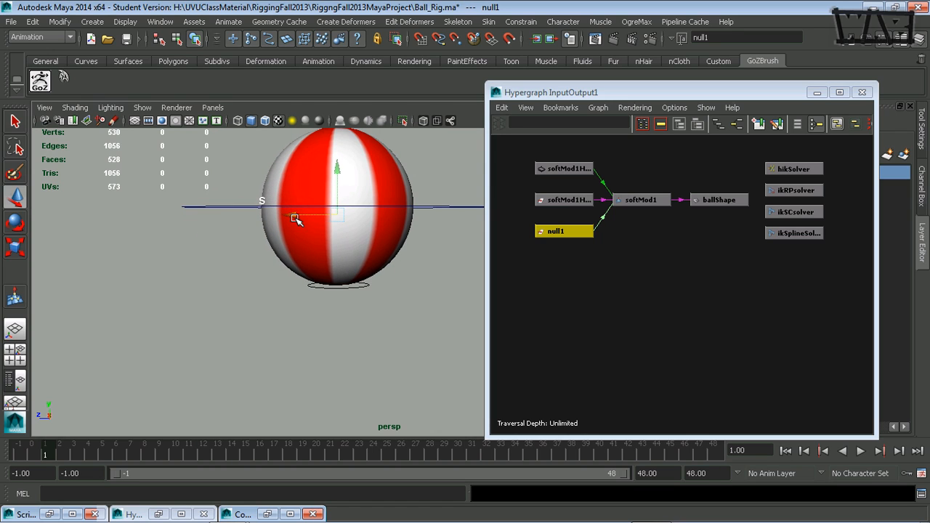
pyautogui.hotkey('ctrl', 'z')
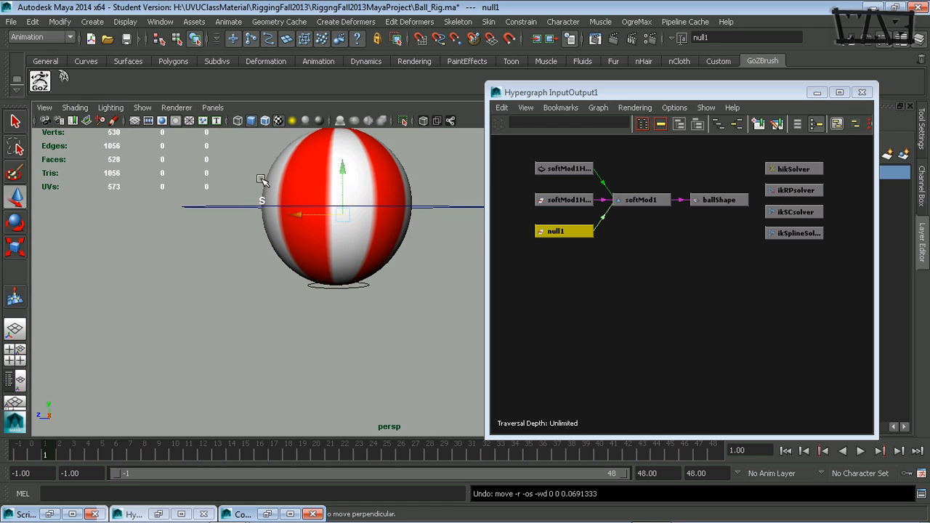
# Step: Create a locator and move it along Z to the soft modification's S handle at the ball's edge
pyautogui.click(92, 21)
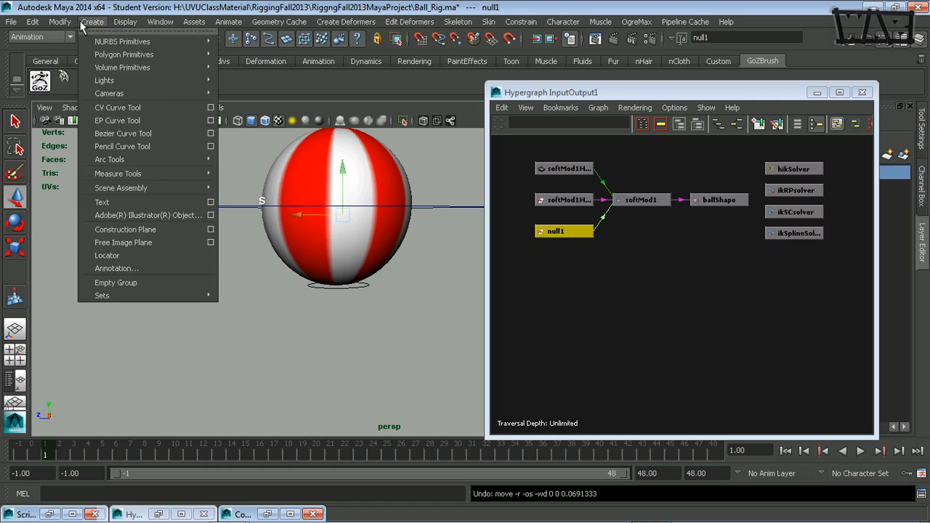
pyautogui.click(114, 255)
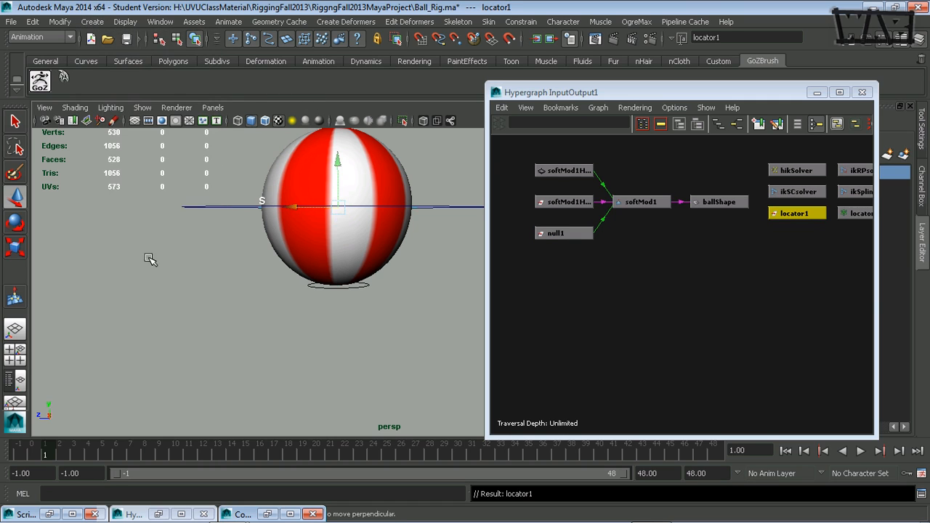
pyautogui.moveTo(289, 207); pyautogui.dragTo(216, 208)
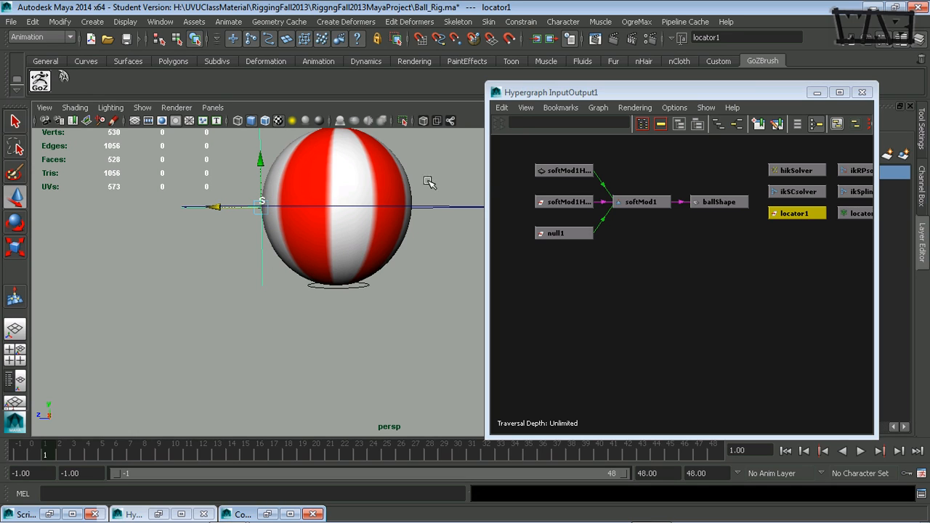
# Step: Select null1 in the Hypergraph and snap it onto the locator at the S handle
pyautogui.click(578, 232)
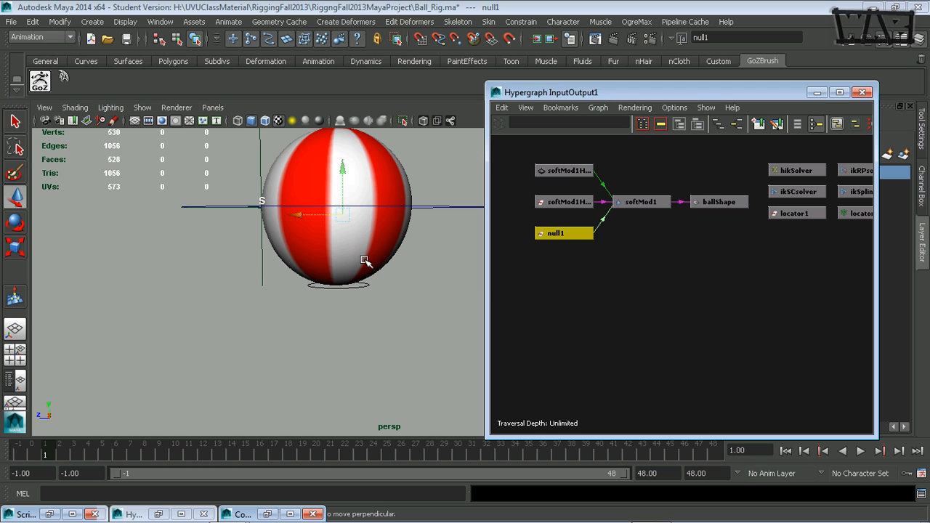
pyautogui.middleClick(230, 282)
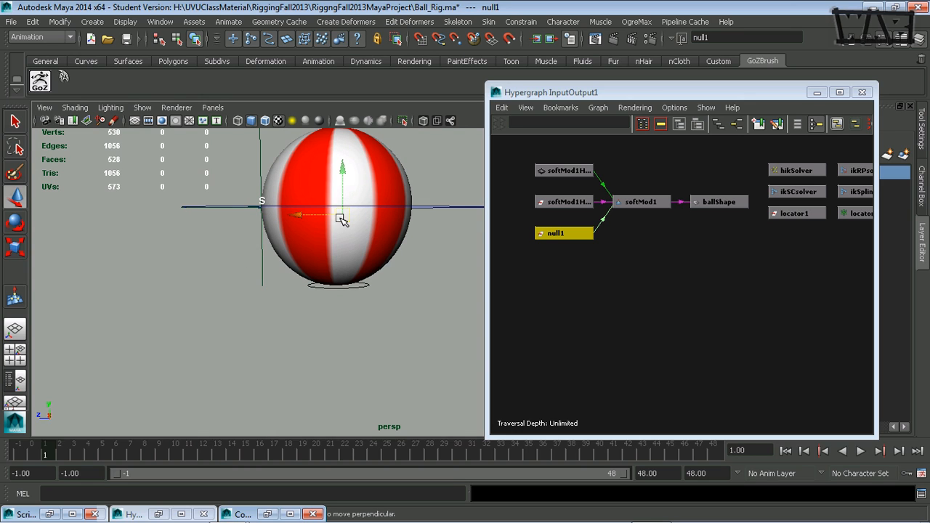
pyautogui.press('r')
pyautogui.moveTo(341, 220); pyautogui.dragTo(264, 209)
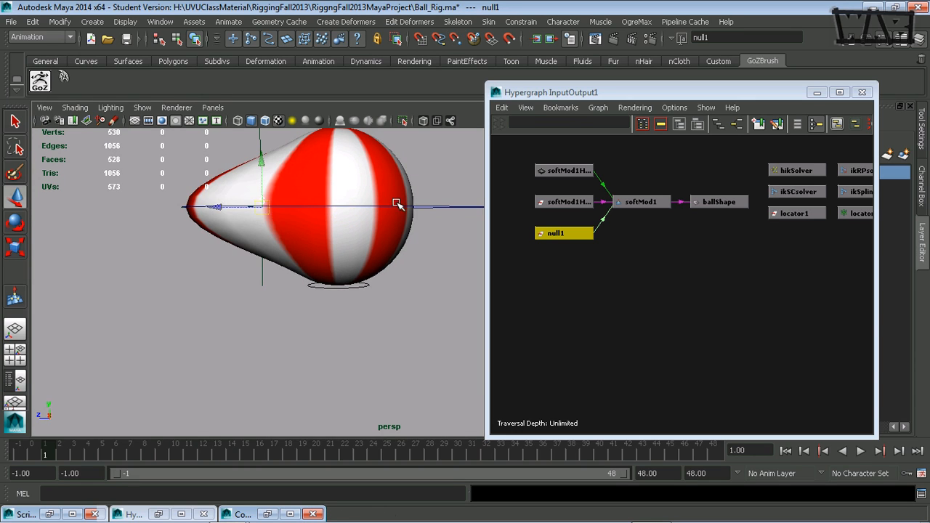
# Step: Select the temporary locator at the S handle and delete it
pyautogui.moveTo(283, 291)
pyautogui.keyDown('alt'); pyautogui.mouseDown()
pyautogui.moveTo(400, 295)
pyautogui.moveTo(295, 311)
pyautogui.moveTo(269, 285)
pyautogui.moveTo(326, 297)
pyautogui.moveTo(332, 255)
pyautogui.moveTo(272, 285)
pyautogui.mouseUp(); pyautogui.keyUp('alt')
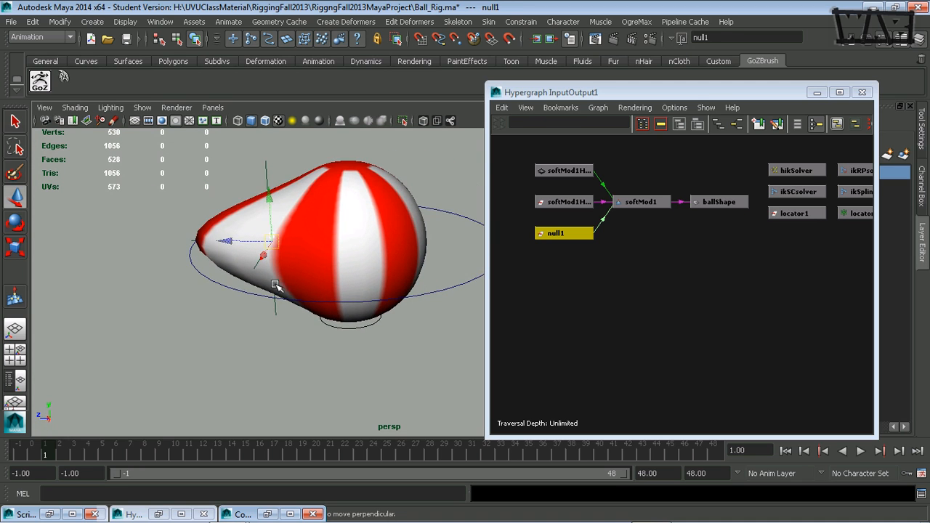
pyautogui.click(270, 169)
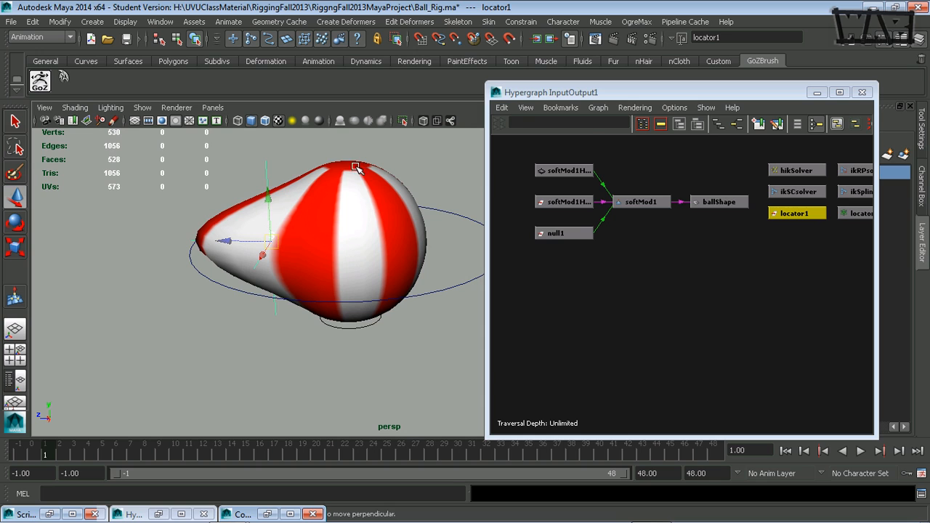
pyautogui.click(326, 158)
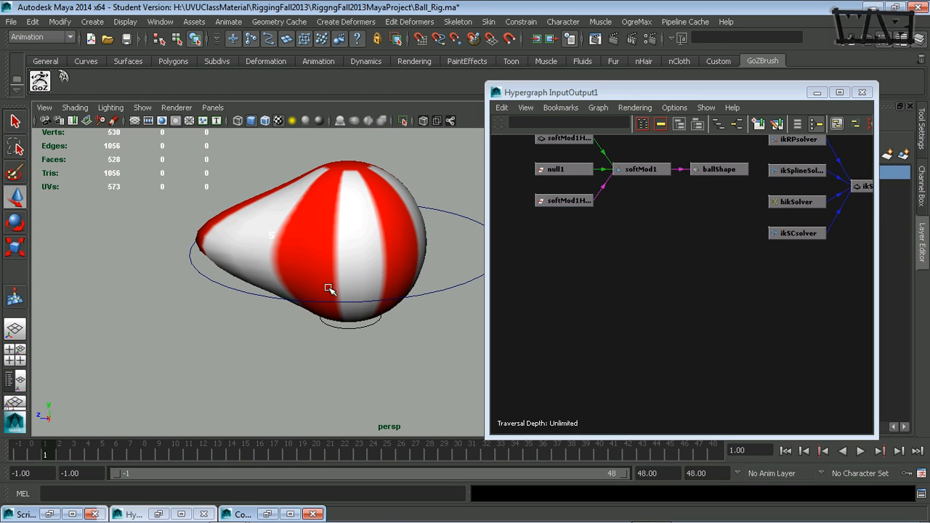
# Step: Select the ball mesh and turn on the display of its rotate pivot
pyautogui.keyDown('alt'); pyautogui.moveTo(374, 276); pyautogui.dragTo(299, 314); pyautogui.keyUp('alt')
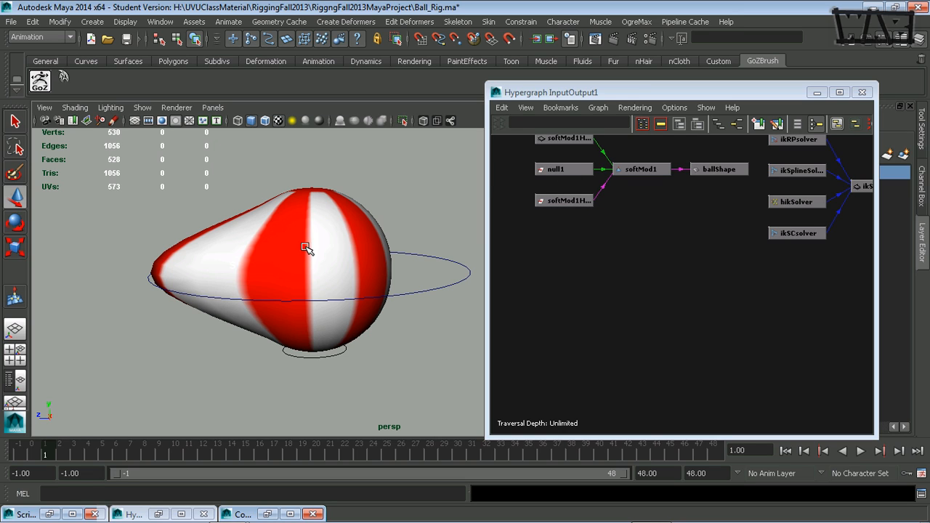
pyautogui.click(321, 194)
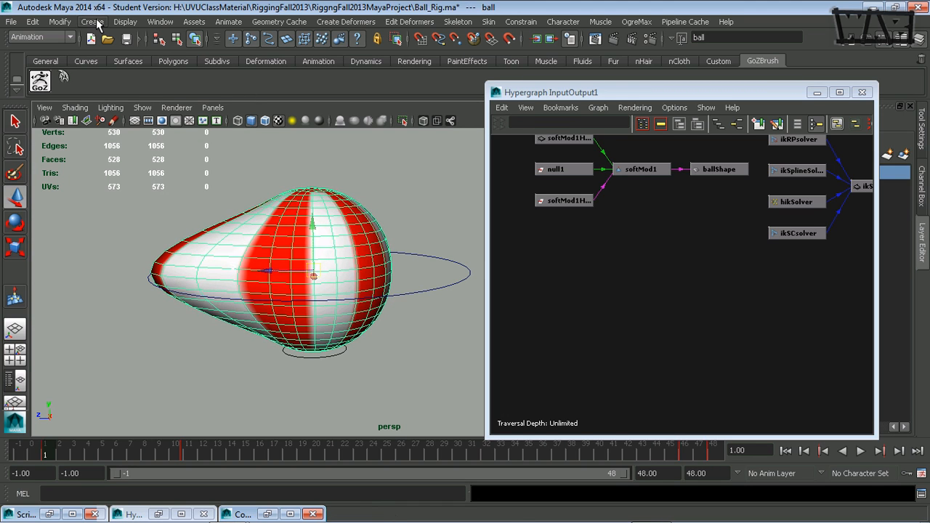
pyautogui.click(131, 27)
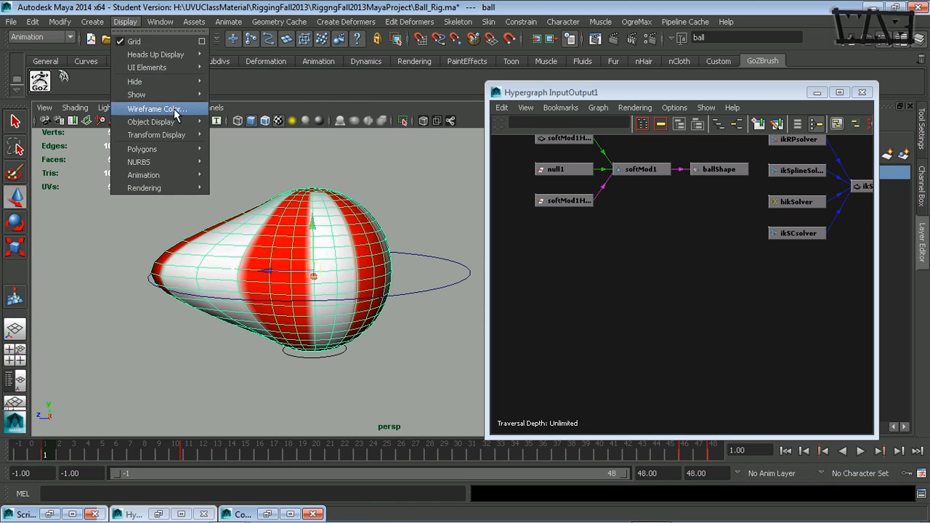
pyautogui.moveTo(186, 138)
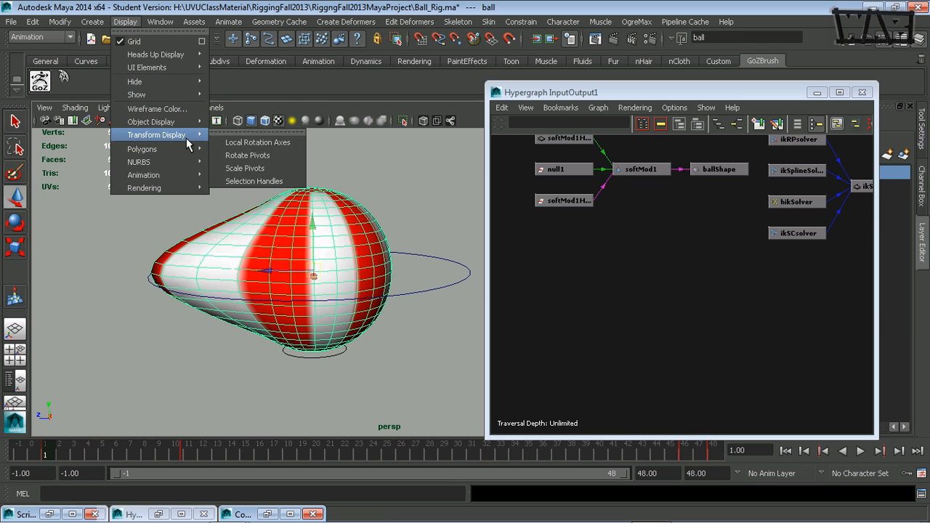
pyautogui.click(273, 156)
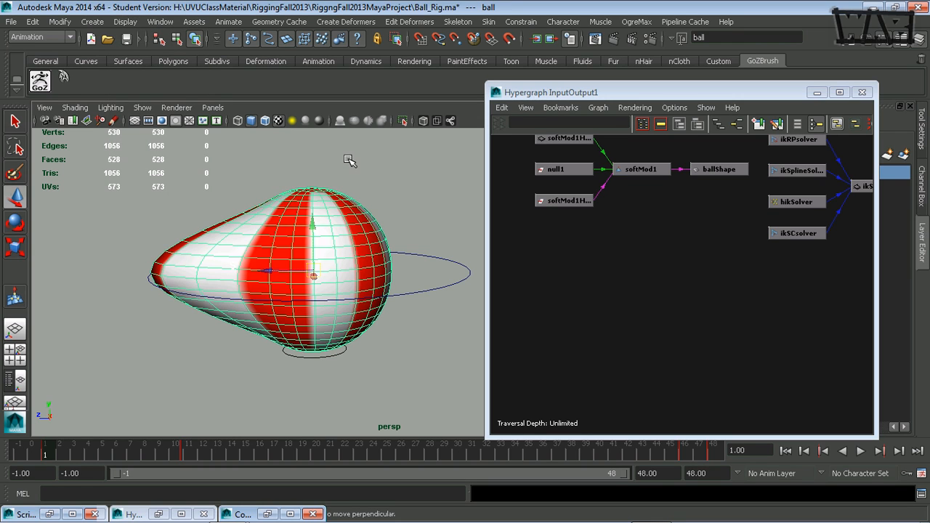
# Step: Enable X-Ray shading in the perspective view and deselect the ball to inspect its rotate pivot
pyautogui.click(423, 121)
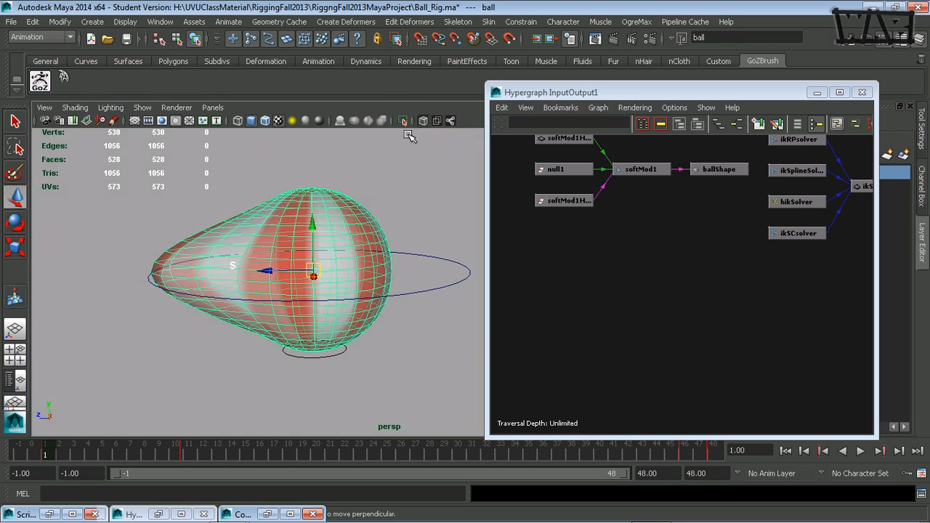
pyautogui.click(373, 176)
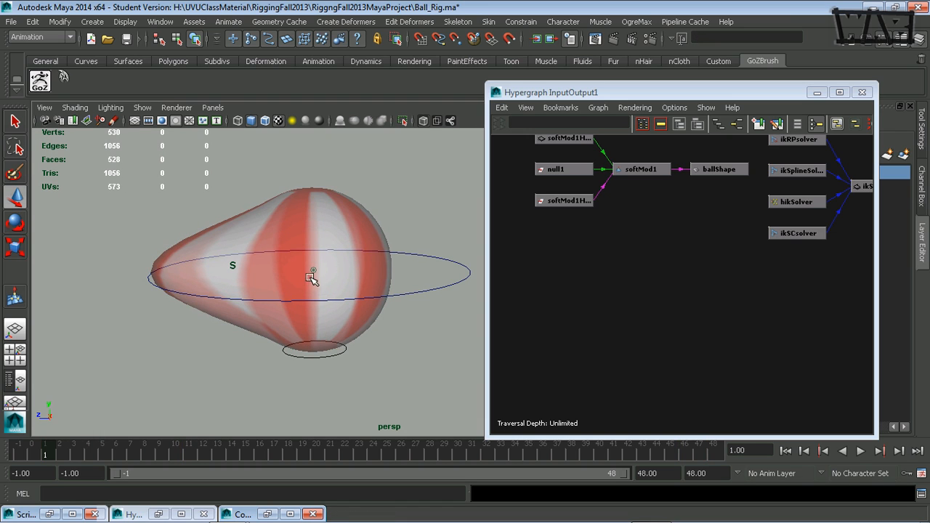
pyautogui.keyDown('alt'); pyautogui.moveTo(318, 289); pyautogui.dragTo(320, 297); pyautogui.keyUp('alt')
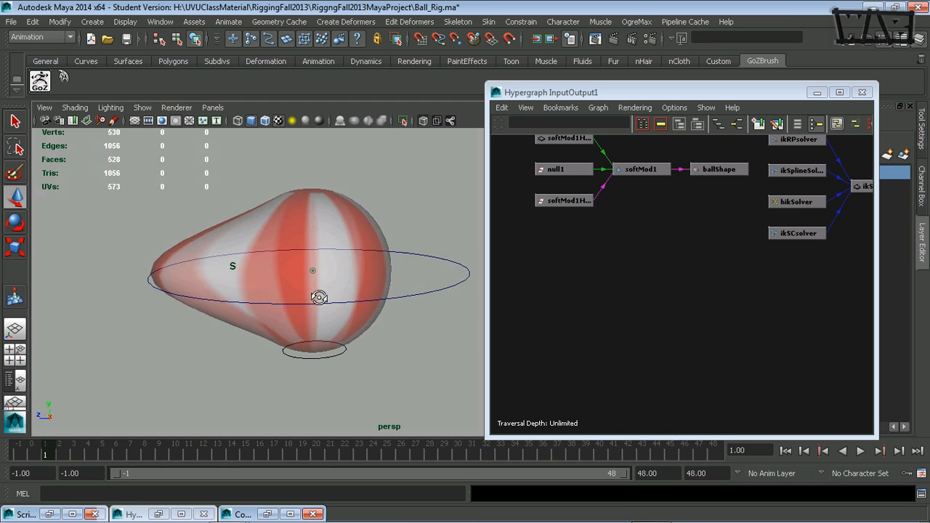